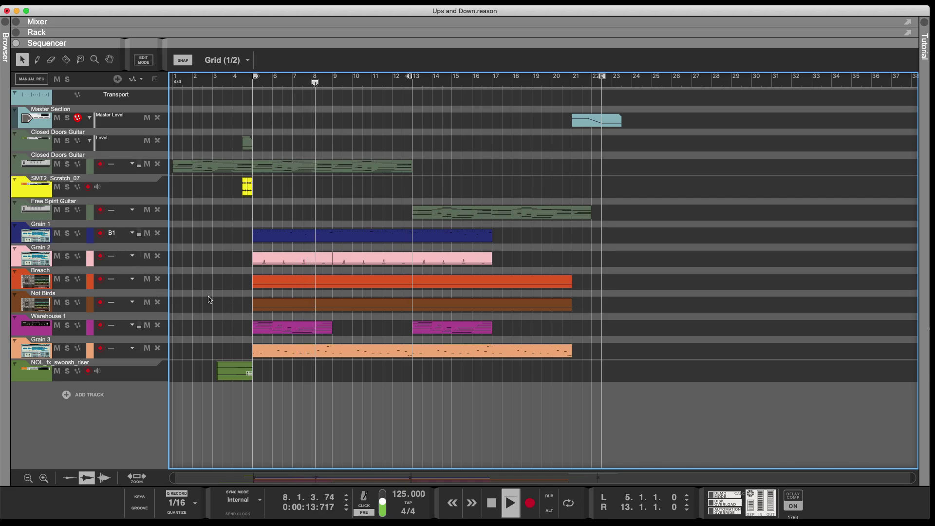
Examine the MIDI notes of the first Grain 1 clip in the note editor and return to the arrangement.
double_click(311, 237)
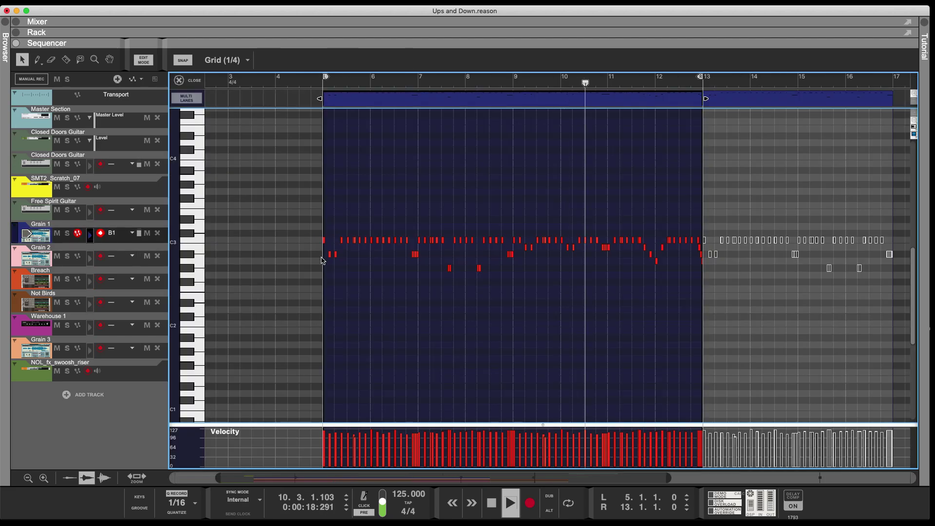
scroll(321, 291, "right", 2)
scroll(321, 291, "right", 1)
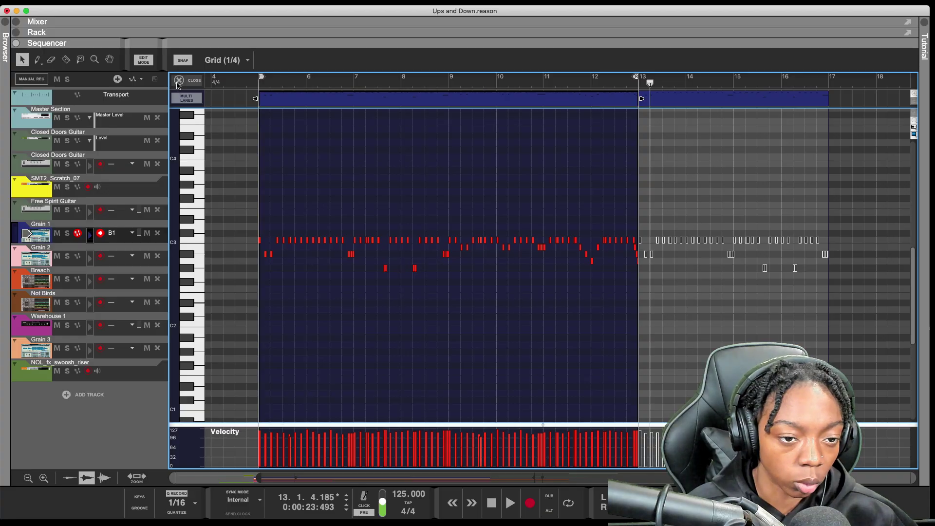
key("super+e")
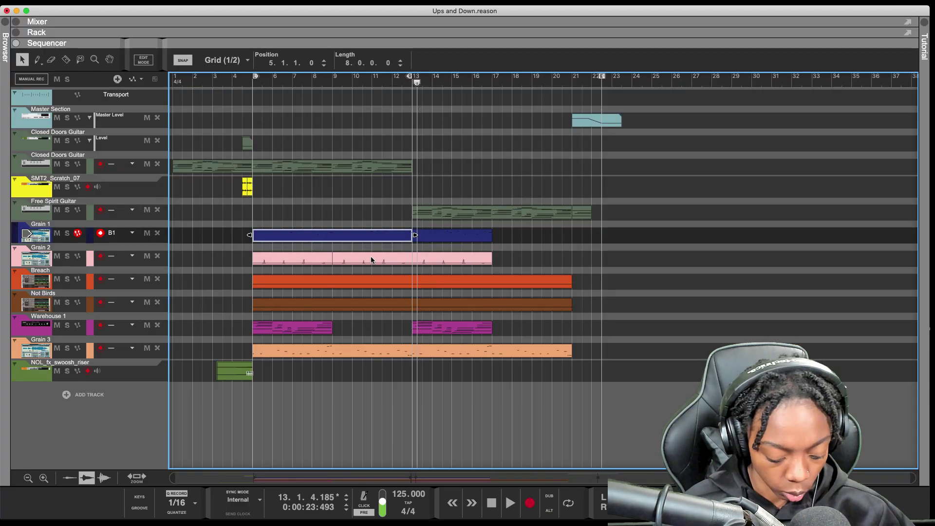
left_click_drag(348, 240, 508, 241)
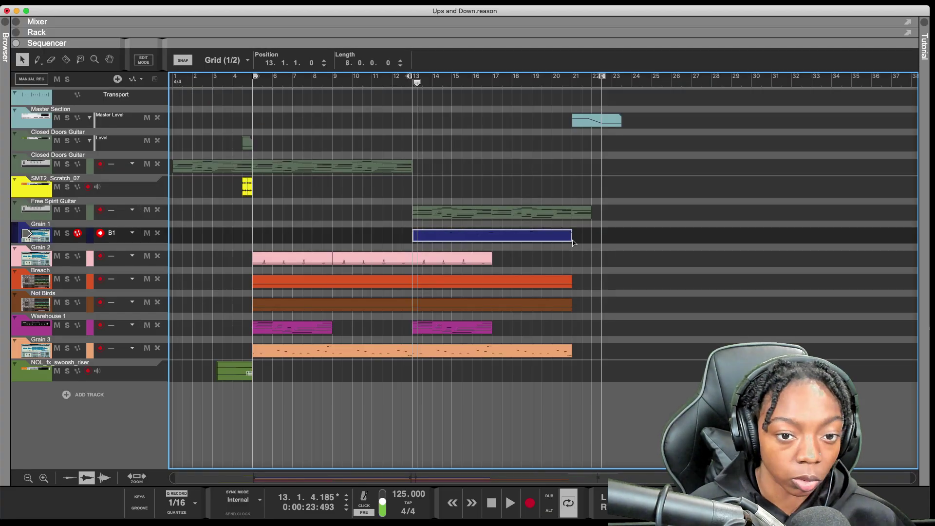
left_click_drag(573, 242, 698, 242)
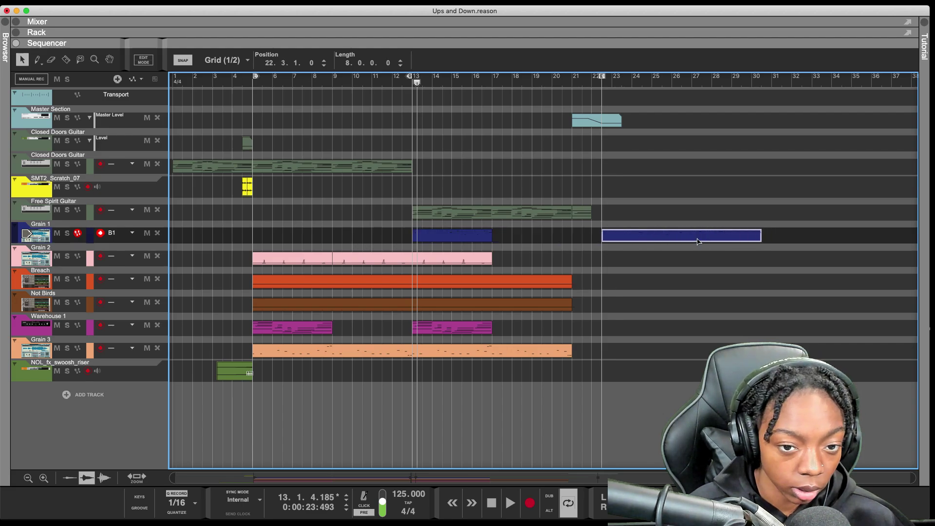
left_click(254, 238)
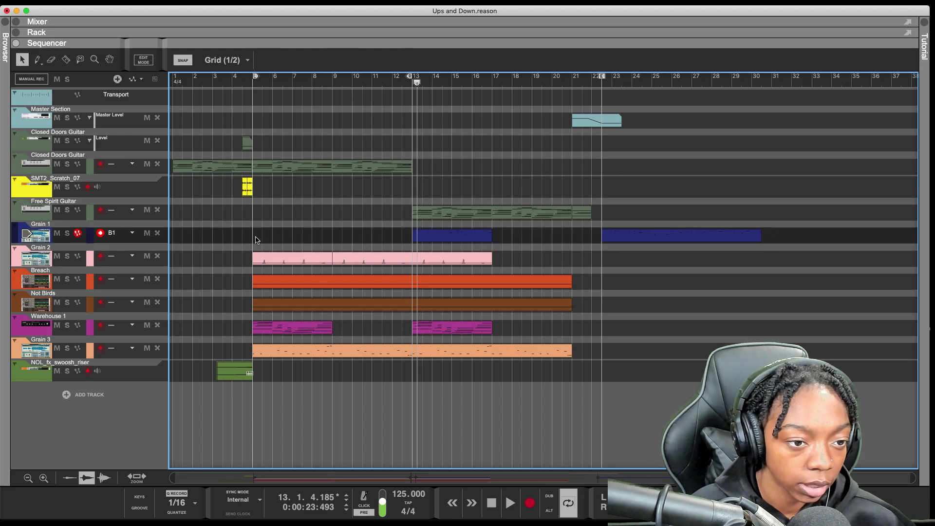
left_click_drag(256, 240, 411, 239)
left_click(323, 224)
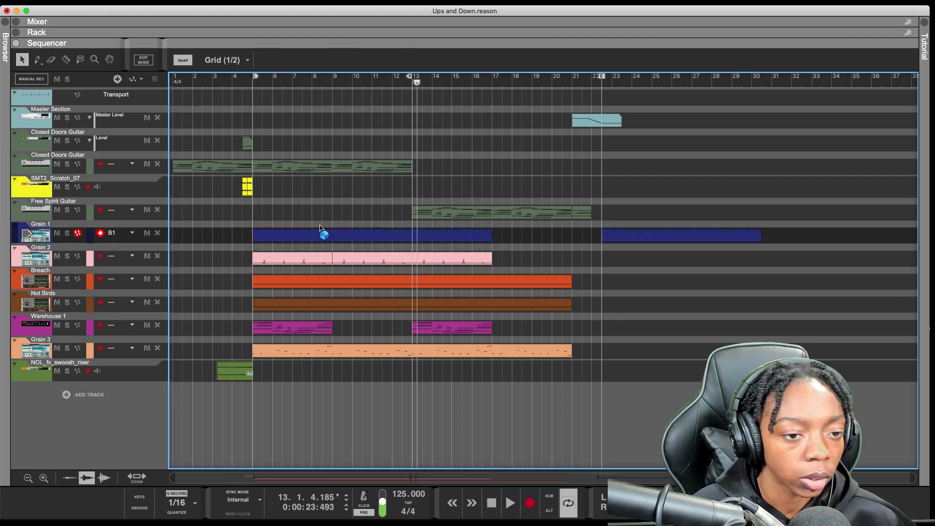
key("super+z")
key("super+z")
key("super+z")
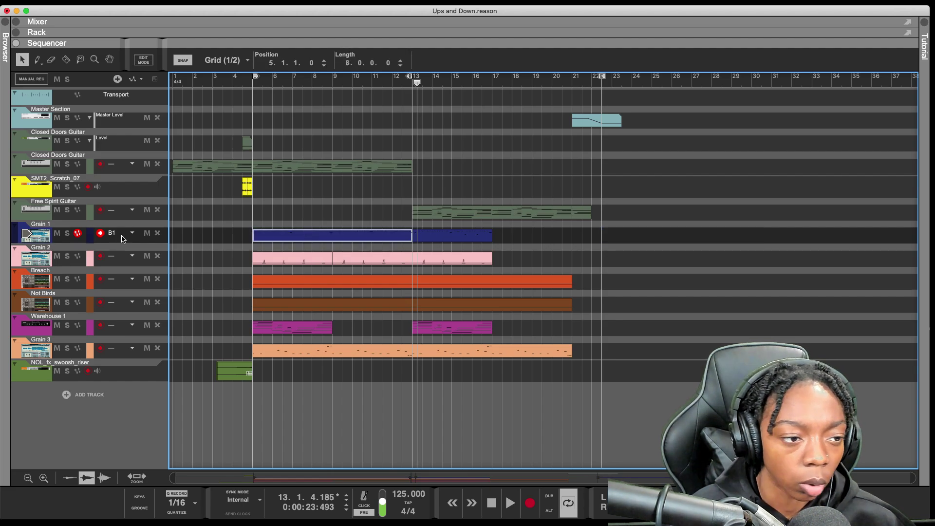
Mute the Grain 1 track and add a new Grain Sample Manipulator to the rack below the swoosh riser track.
left_click(57, 233)
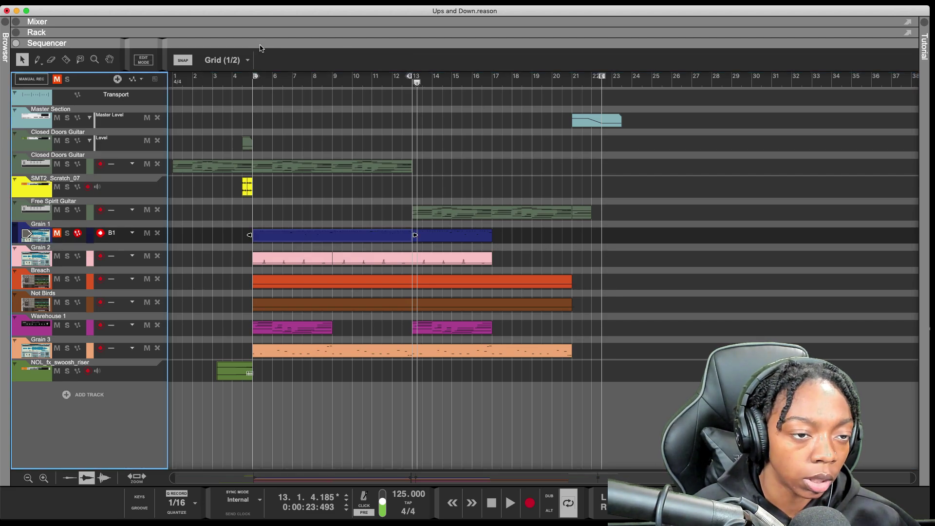
key("F6")
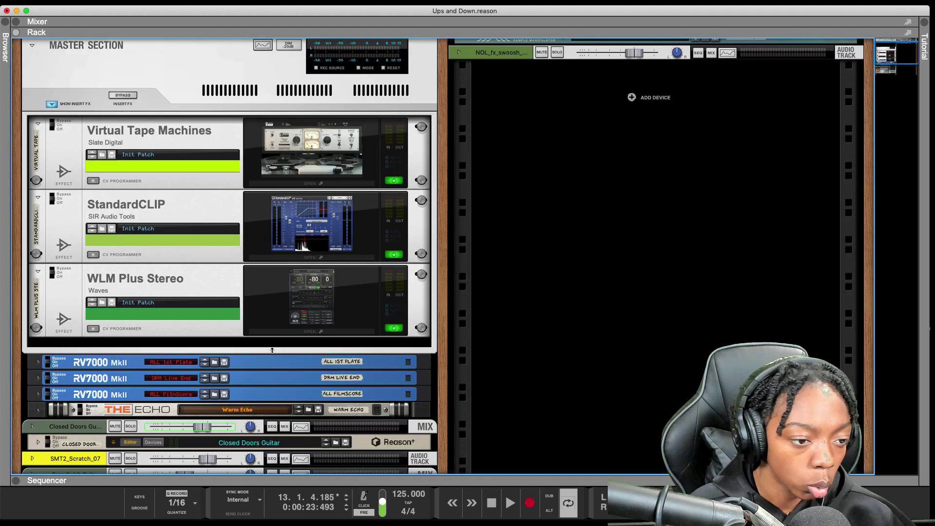
scroll(272, 360, "down", 10)
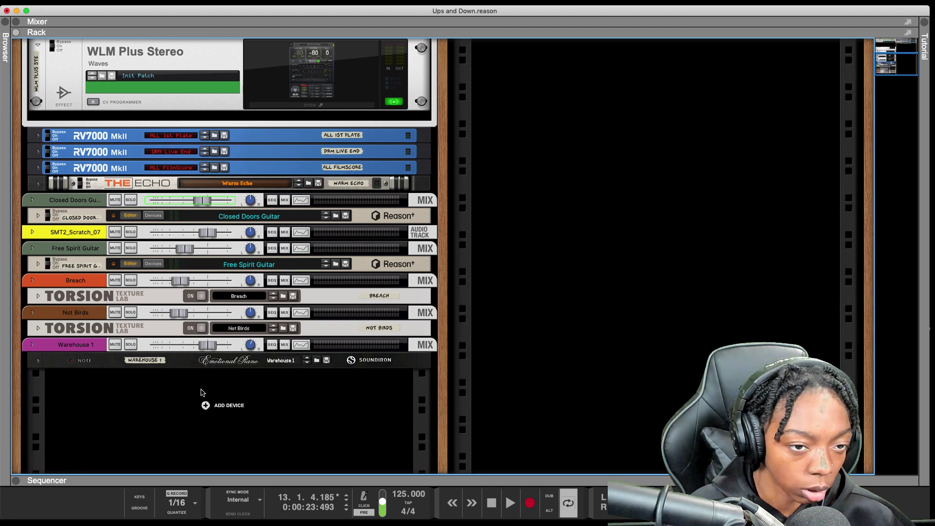
scroll(520, 182, "up", 14)
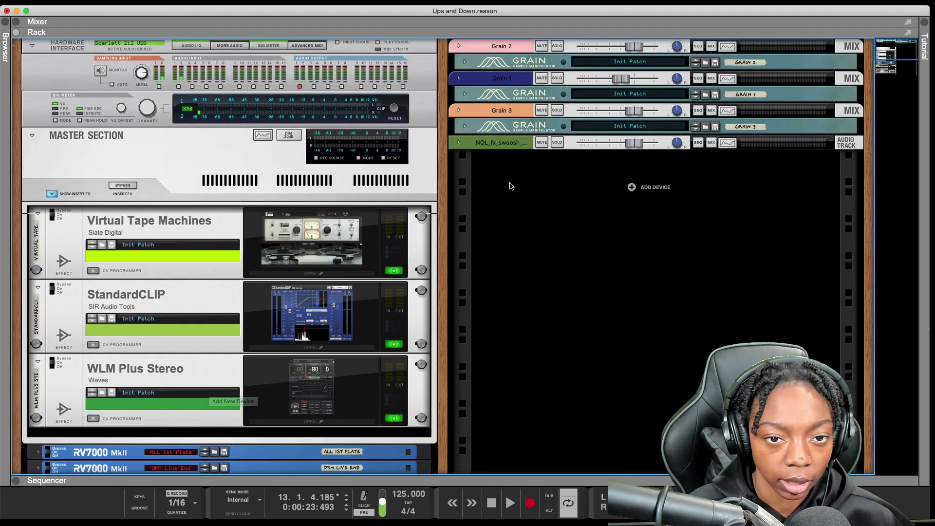
right_click(627, 210)
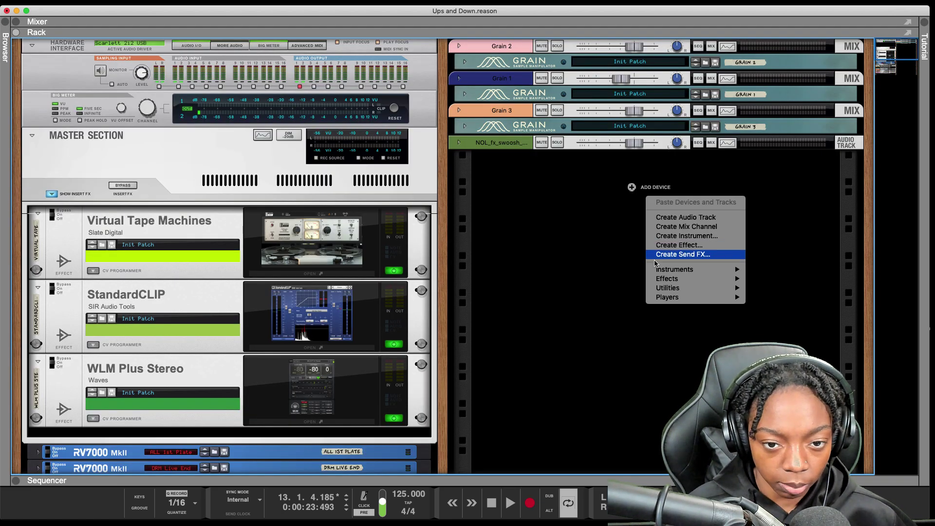
mouse_move(672, 272)
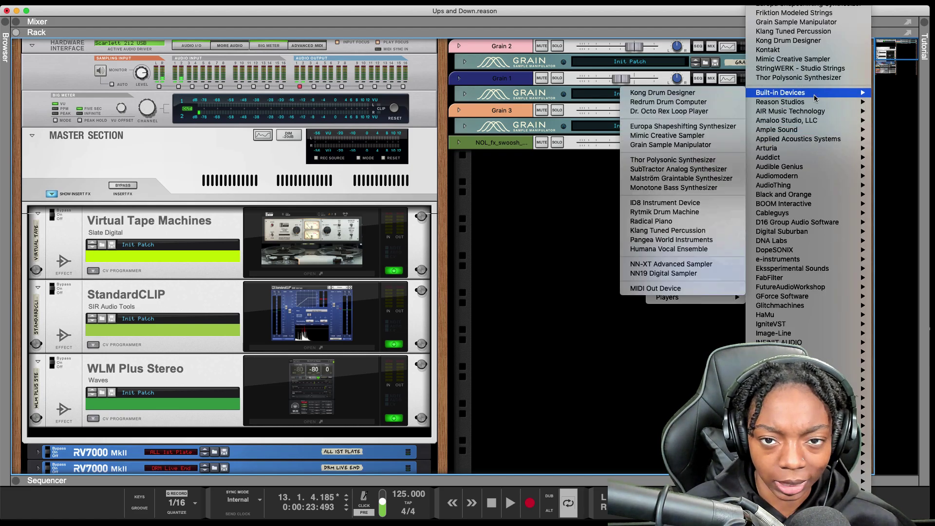
left_click(782, 23)
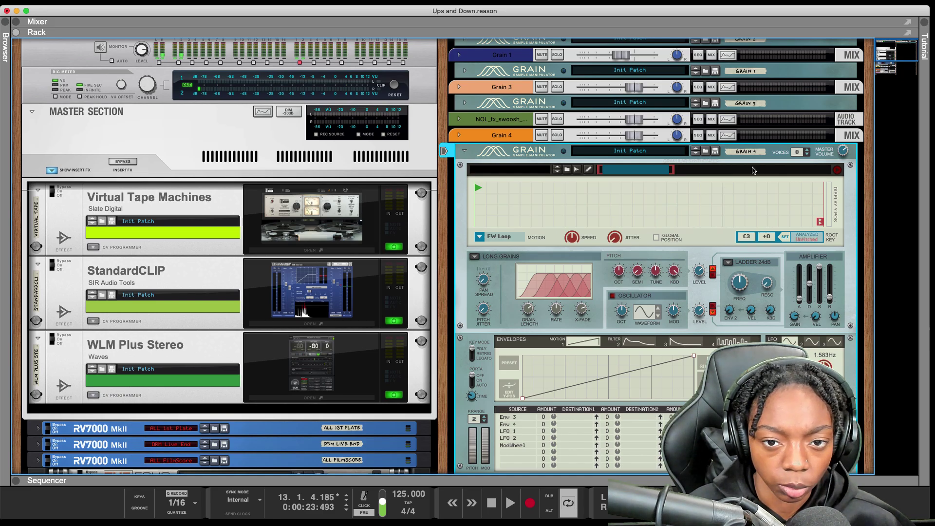
Rename the new Grain device as Hi Hat.
double_click(757, 152)
type("Hi H")
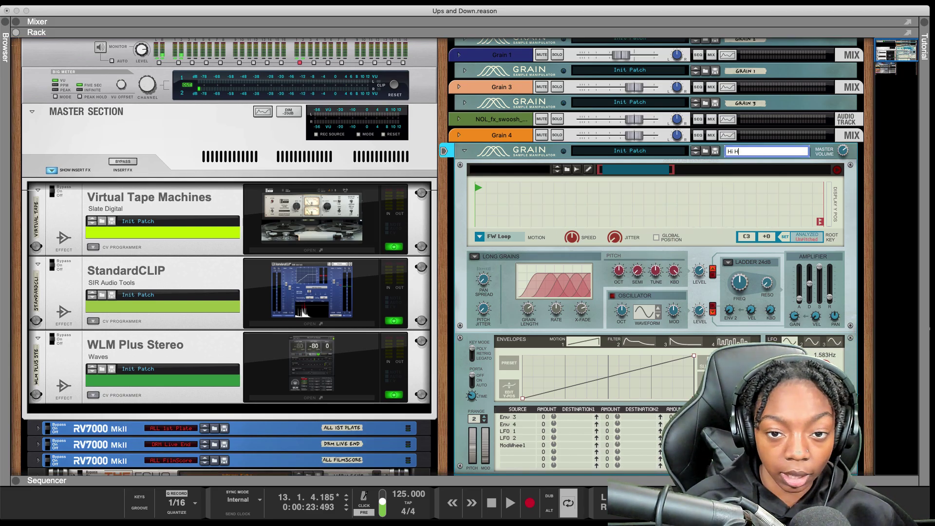
type("tat")
key("Return")
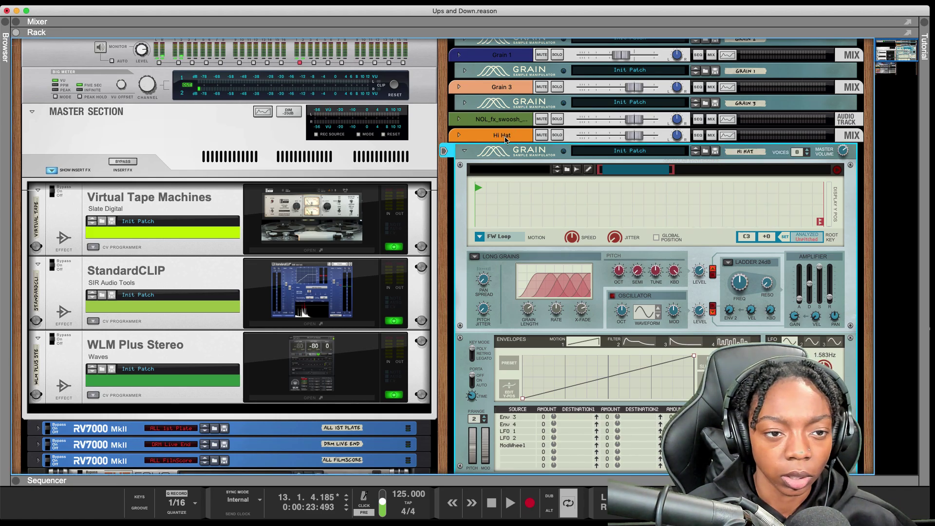
Move the Hi Hat device into its own rack column and set its sample motion to One Shot.
left_click_drag(505, 139, 437, 138)
scroll(497, 280, "right", 2)
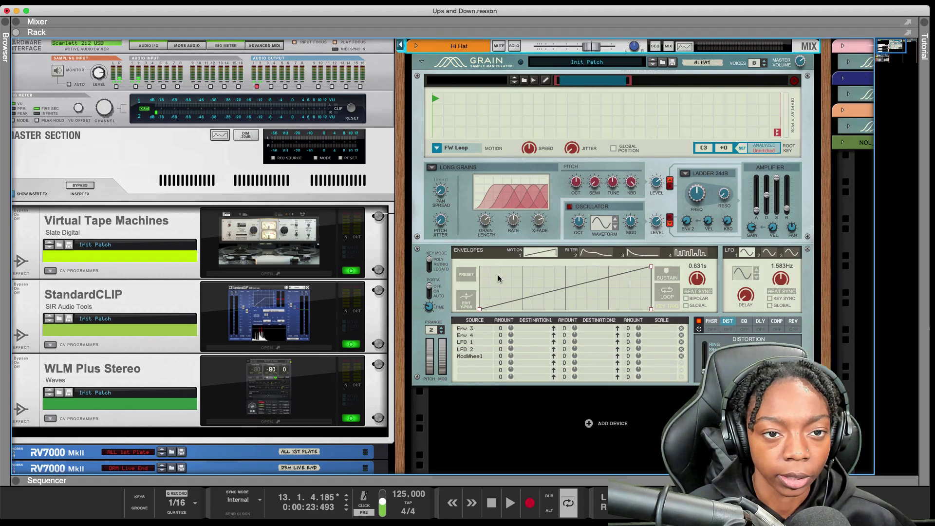
scroll(496, 280, "right", 5)
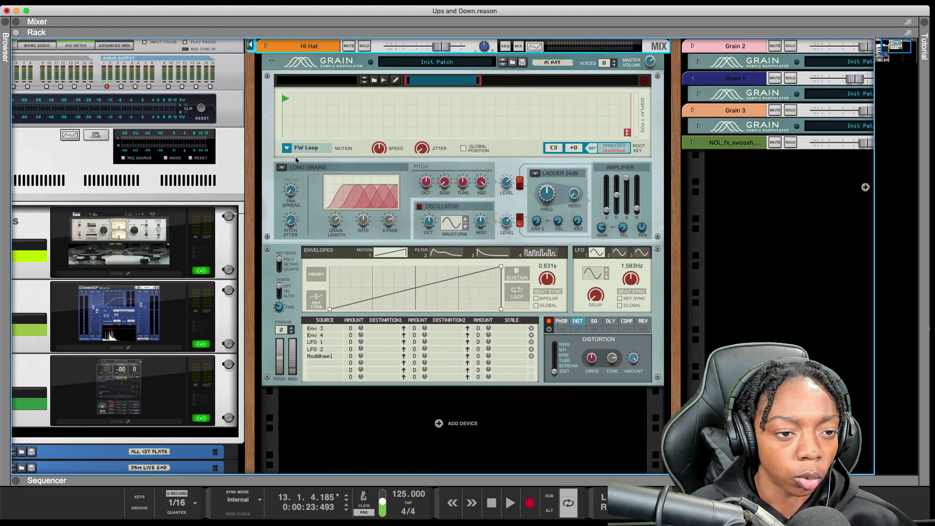
left_click(292, 149)
left_click(309, 140)
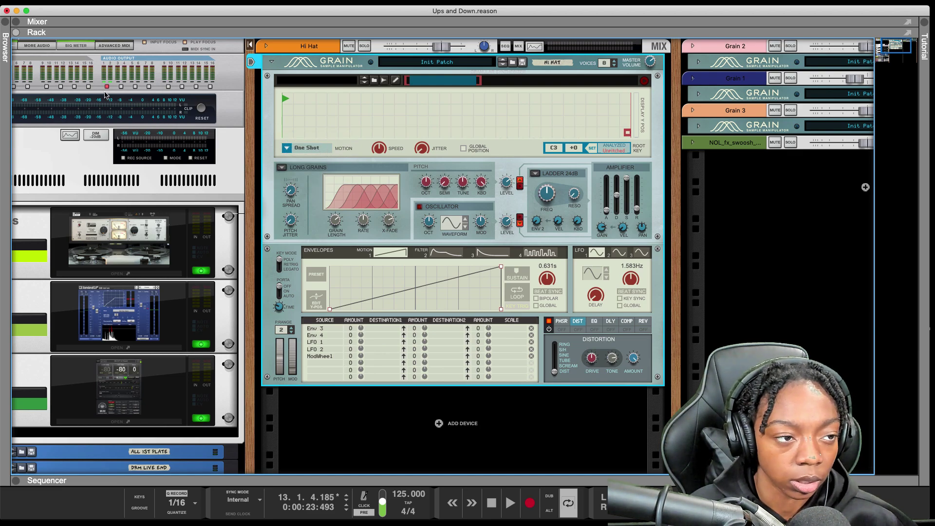
Open the 3. Hi Hats folder of the Drum Supply and preview 808 samples, lowering the preview volume to about half.
left_click(6, 29)
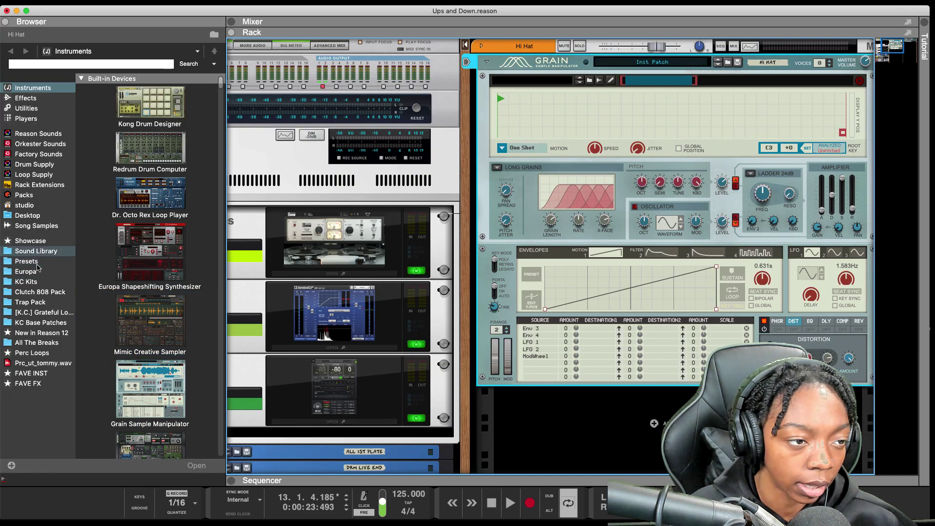
left_click(42, 166)
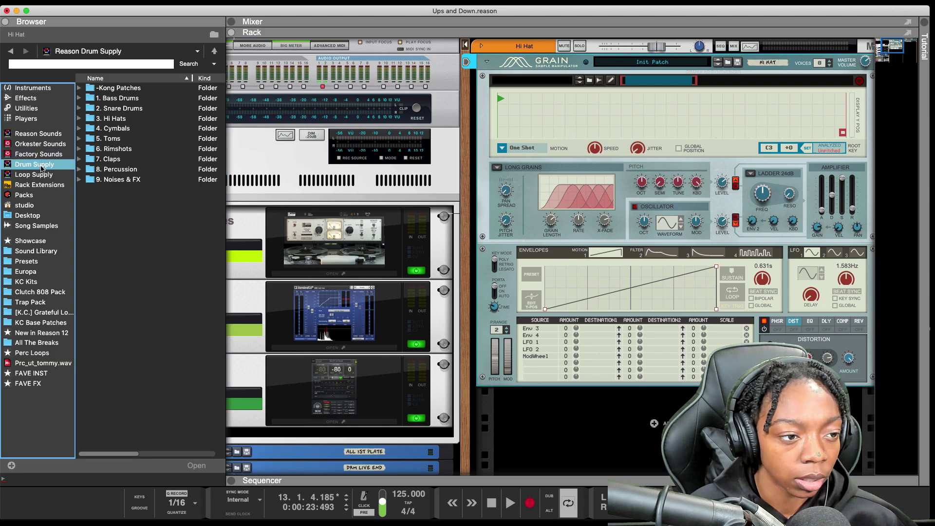
left_click(131, 119)
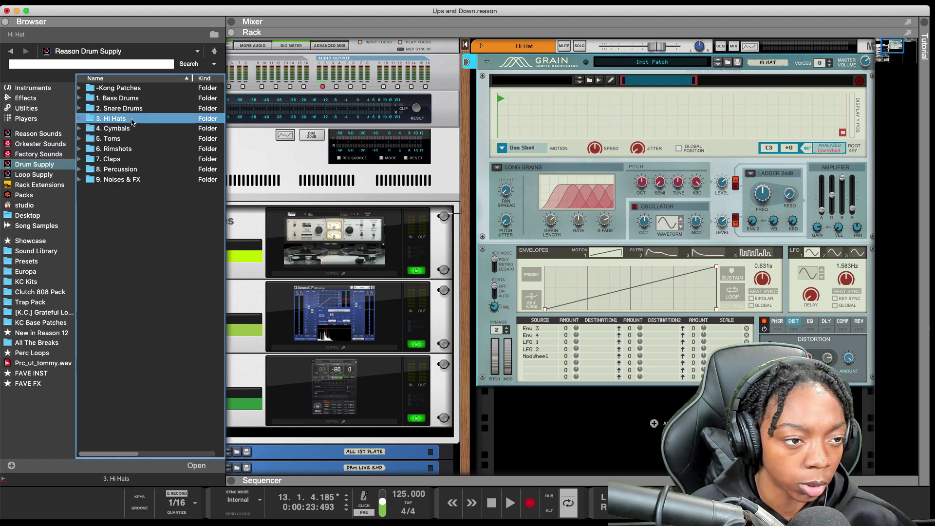
double_click(132, 120)
left_click(133, 170)
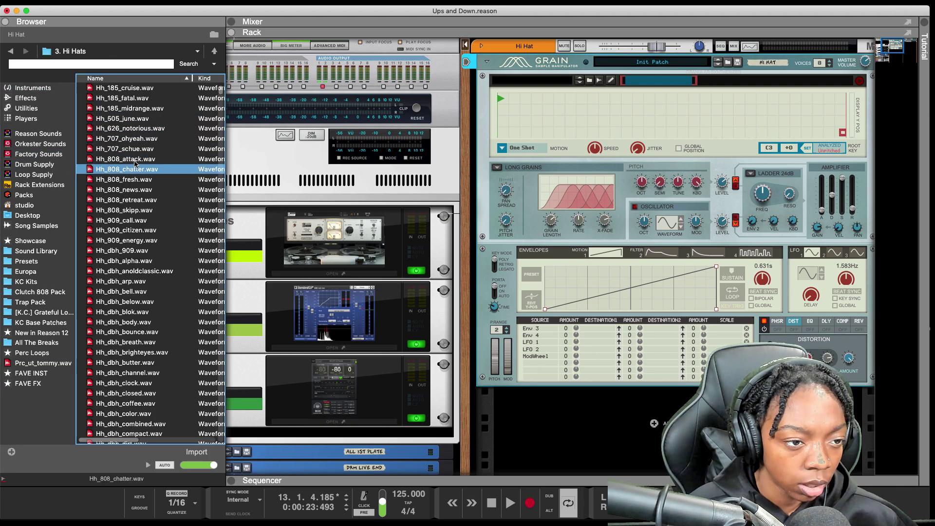
left_click(136, 160)
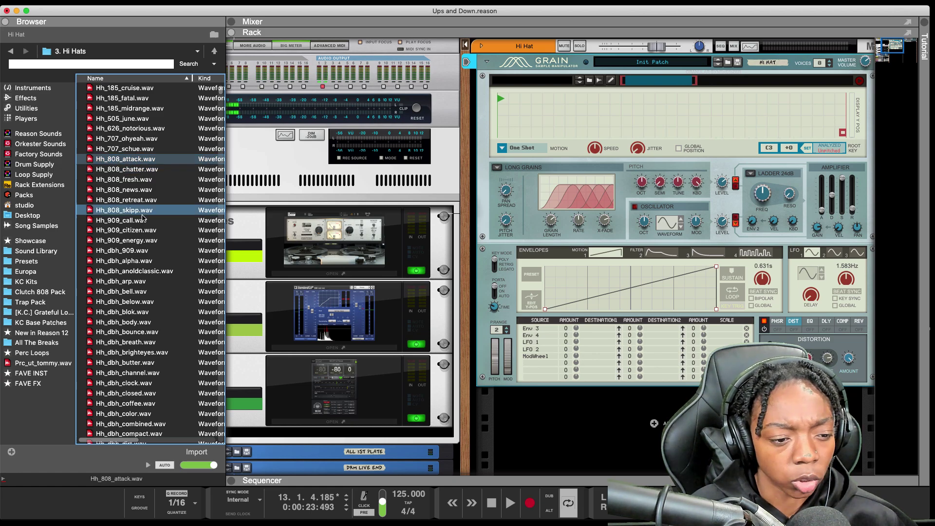
left_click_drag(213, 465, 194, 466)
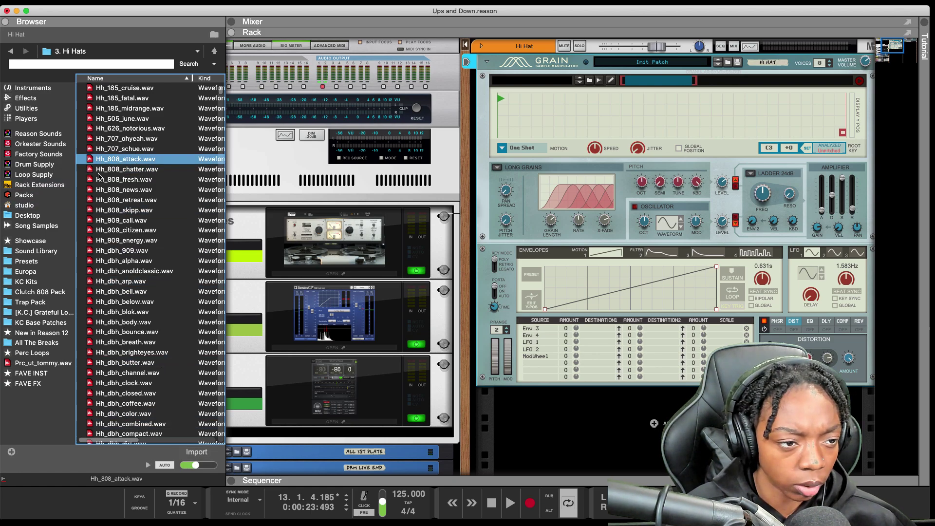
Audition the 808 and 909 hi-hat samples and load Hh_808_skipp.wav into the Hi Hat Grain device.
left_click(120, 180)
left_click(124, 190)
key("Down")
key("Down")
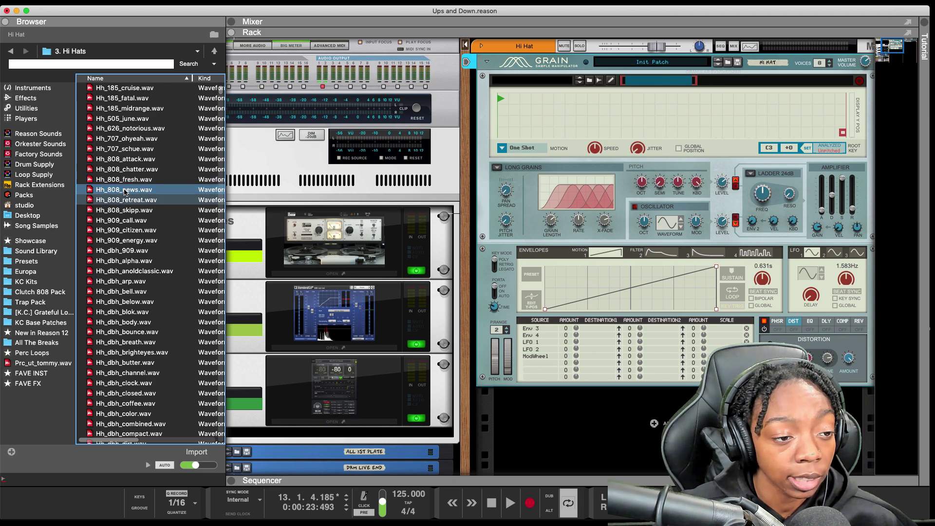
key("Down")
key("Down")
key("Down")
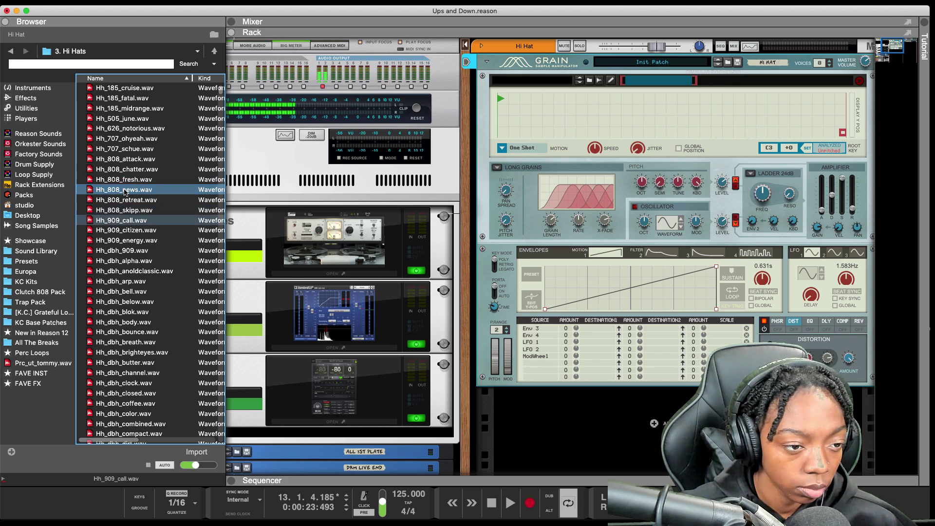
key("Up")
key("Up")
key("Up")
left_click_drag(136, 210, 592, 129)
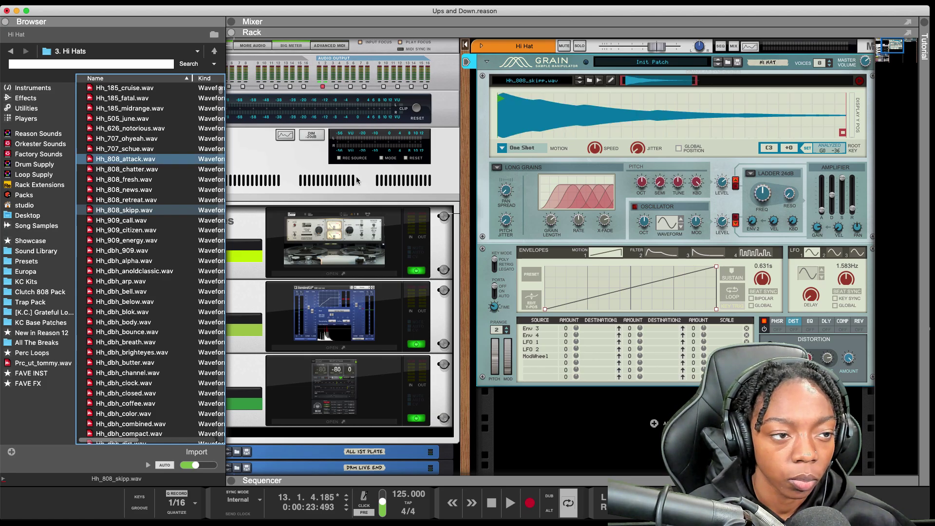
left_click(4, 21)
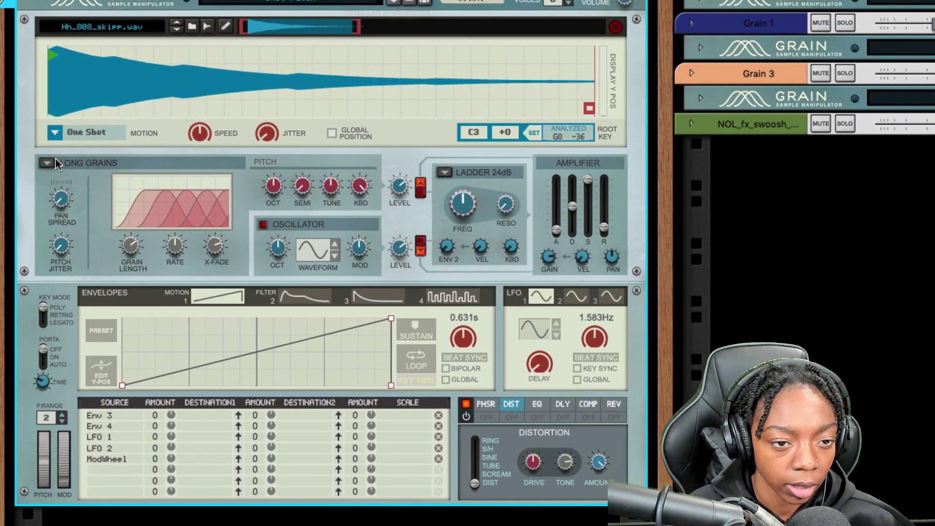
Set the Hi Hat's playback algorithm to Tape and clear all five source assignments in the modulation matrix.
left_click(48, 159)
left_click(66, 170)
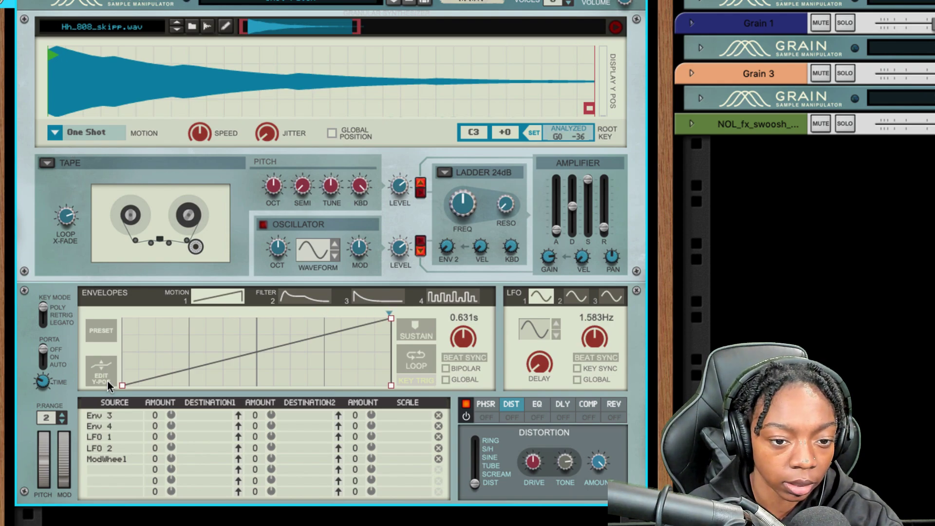
left_click(438, 458)
left_click(438, 448)
left_click(438, 437)
left_click(438, 426)
left_click(439, 415)
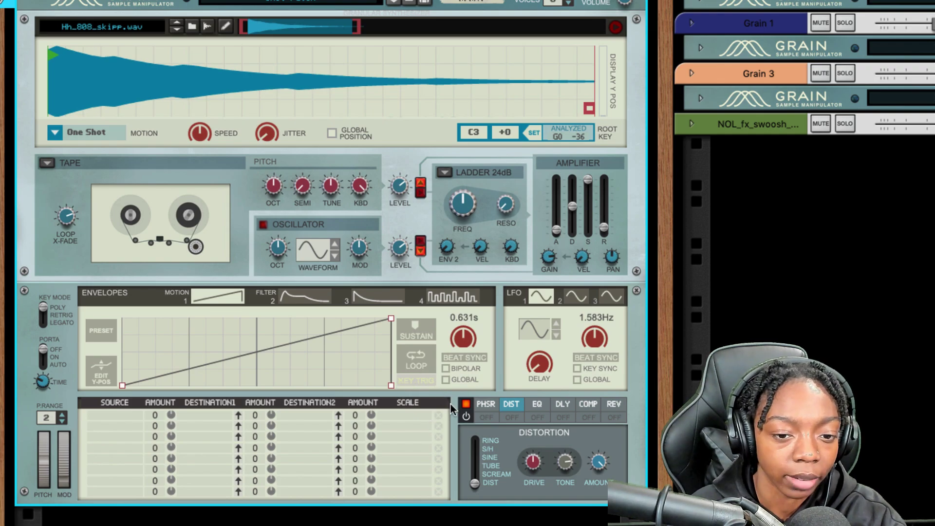
Switch the built-in Distortion effect back off and set the Key Mode to Retrig.
left_click(612, 417)
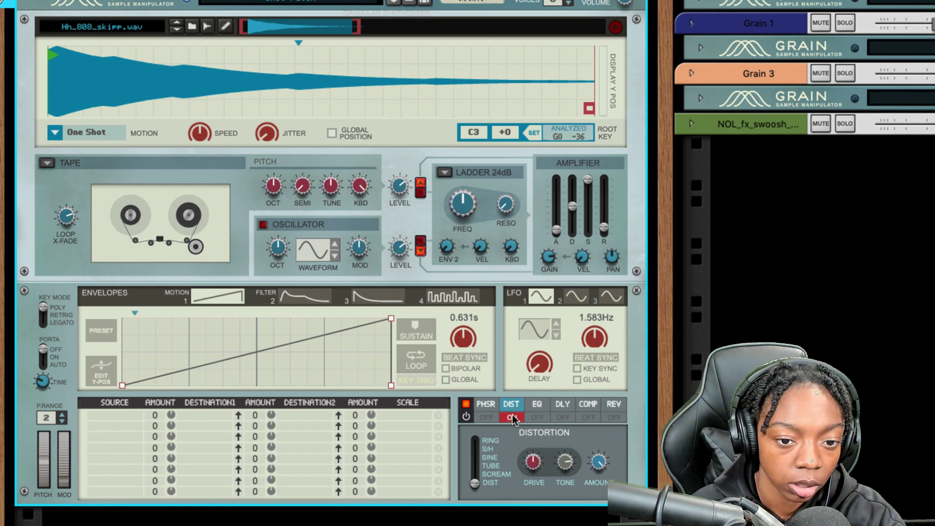
left_click(512, 418)
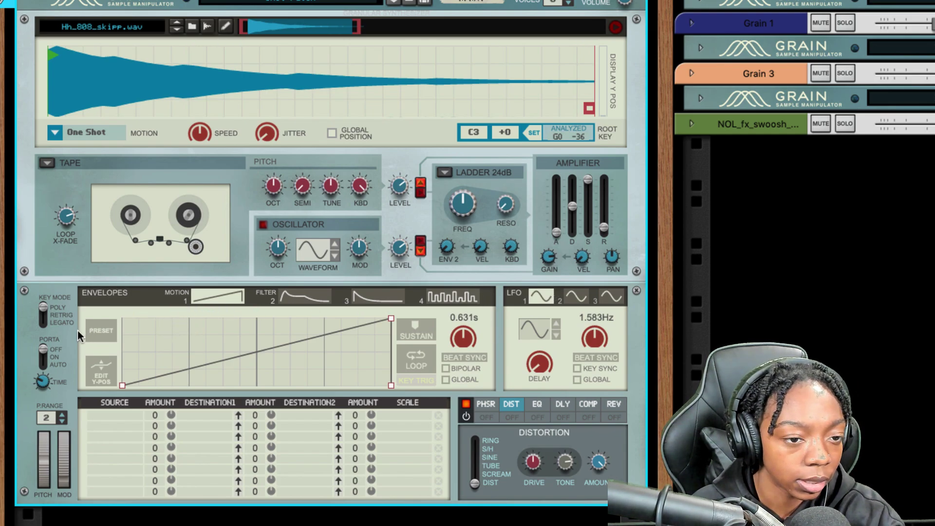
left_click(45, 314)
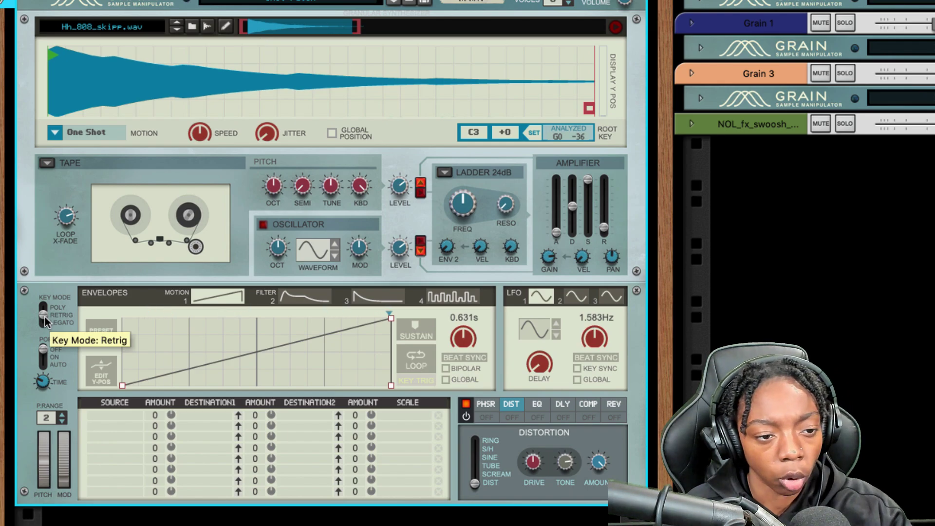
Set the Hi Hat's Key Mode to Poly and switch on the Distortion effect with the Tube type and a lower drive.
left_click(46, 308)
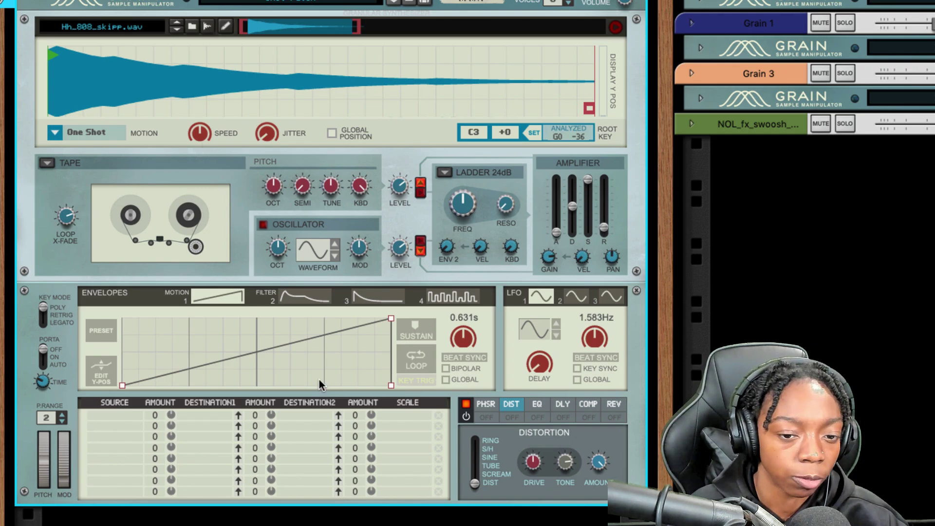
left_click(509, 417)
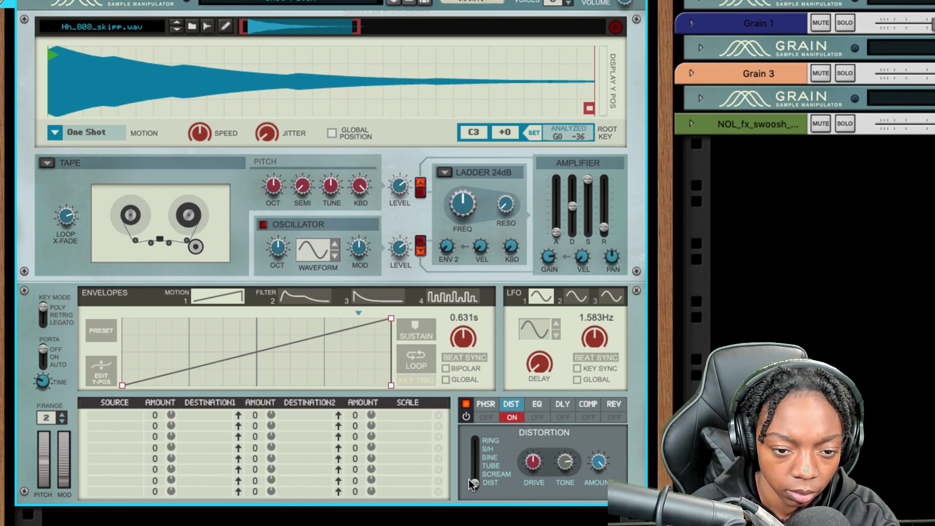
left_click_drag(471, 483, 477, 471)
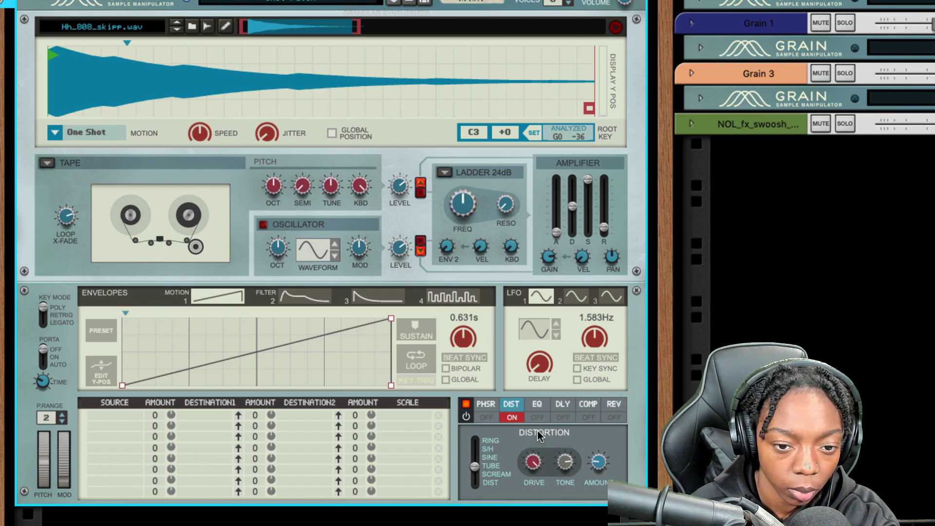
left_click_drag(535, 471, 523, 474)
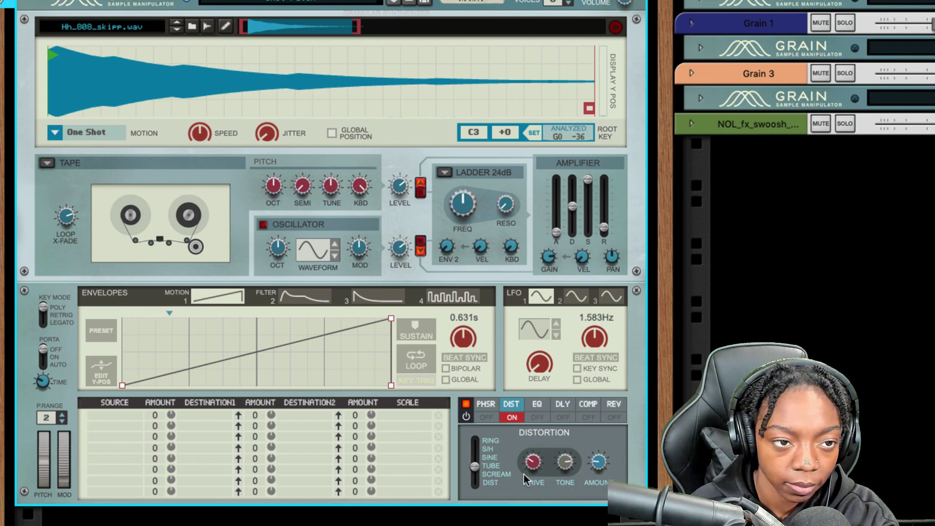
left_click(465, 404)
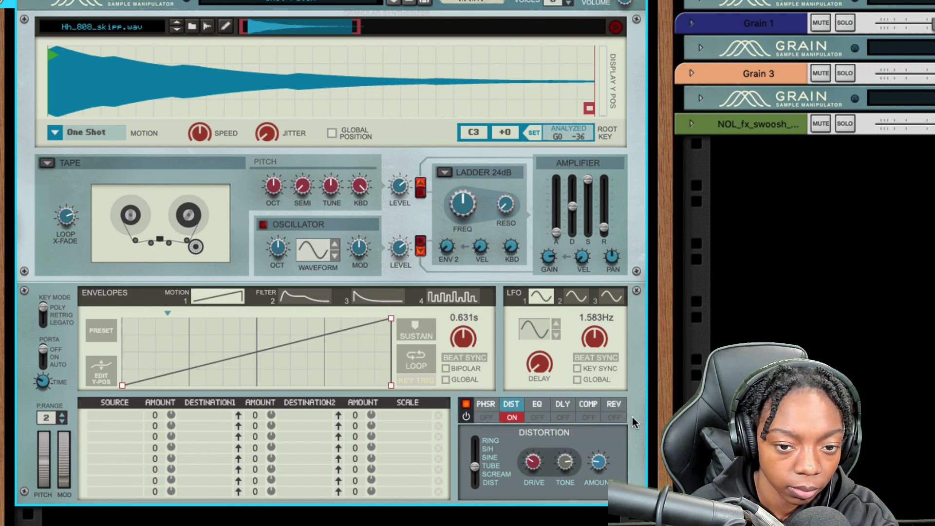
Enable the Reverb effect and try out a synced ping-pong Delay, leaving the Delay switched off.
left_click(614, 404)
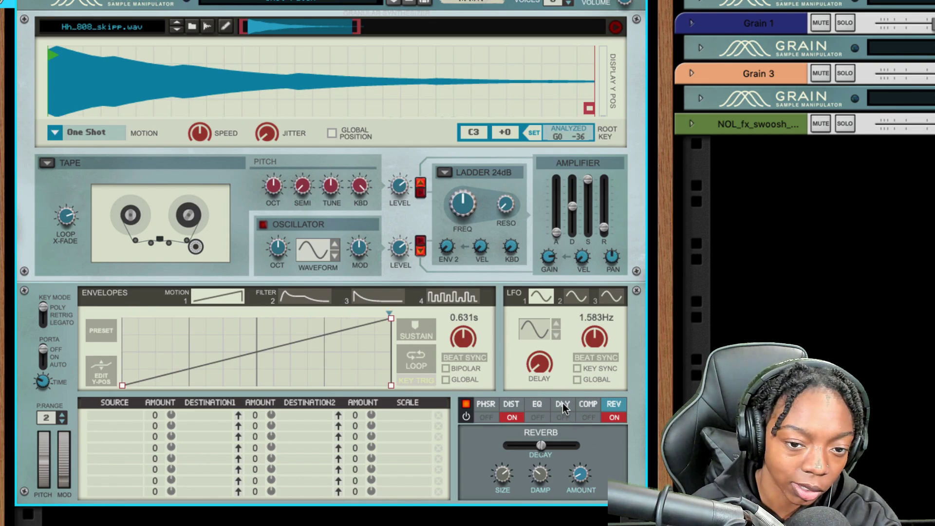
left_click(563, 416)
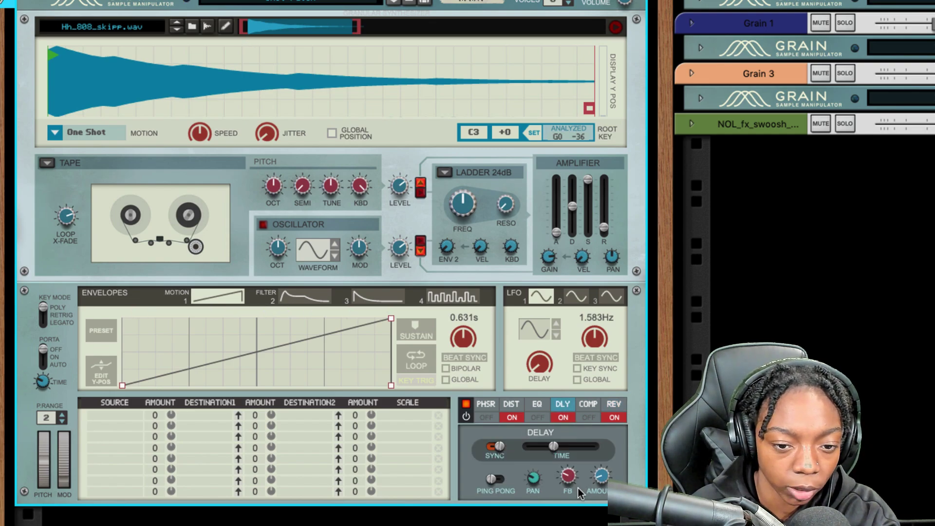
left_click(494, 478)
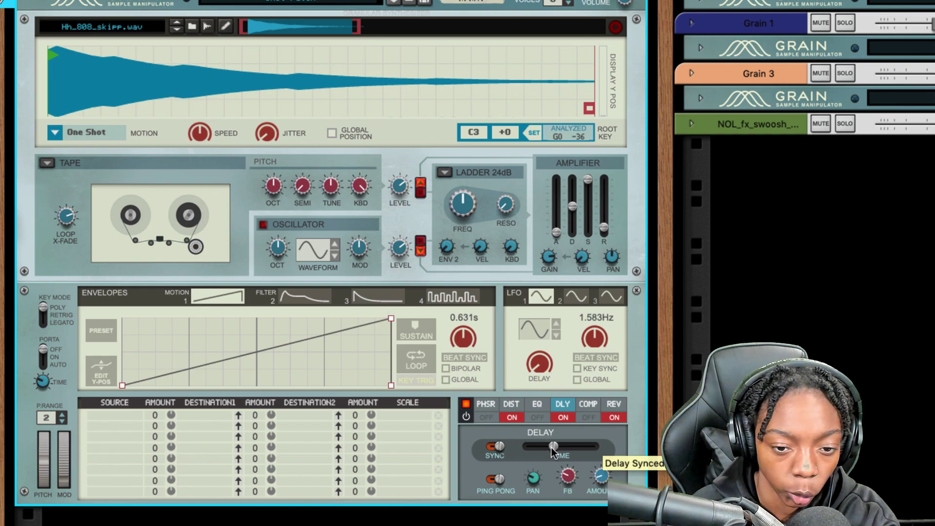
left_click_drag(551, 448, 546, 445)
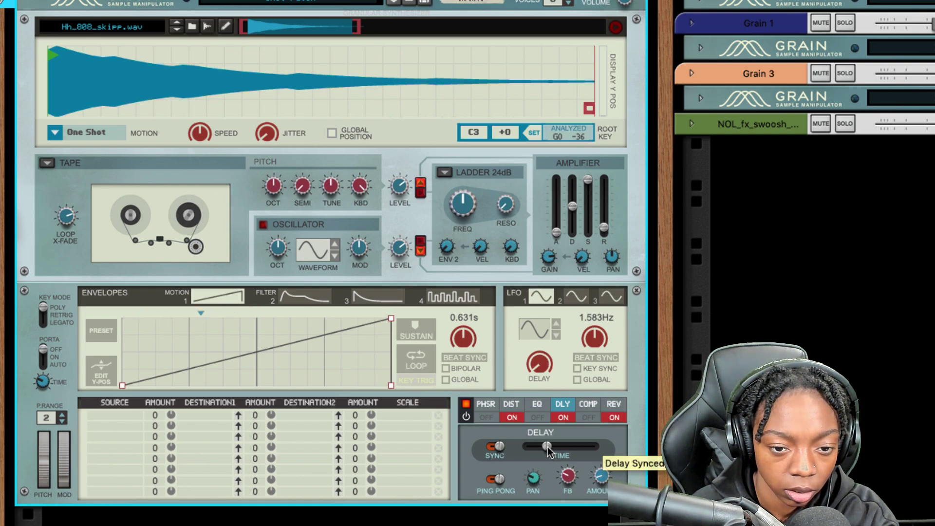
left_click_drag(548, 448, 553, 450)
left_click(562, 417)
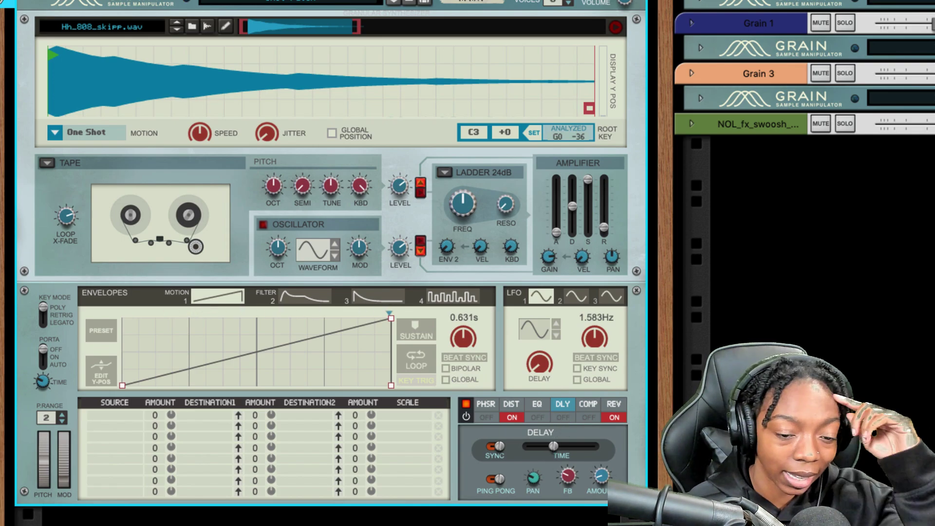
Create a four-bar clip on the Hi Hat track from bar 5 to bar 9 and open it for note editing.
key("F7")
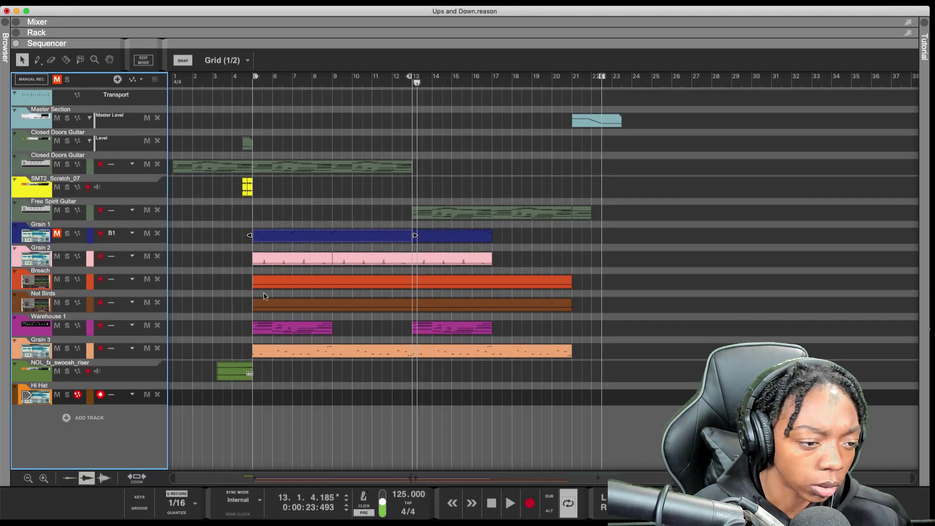
double_click(256, 397)
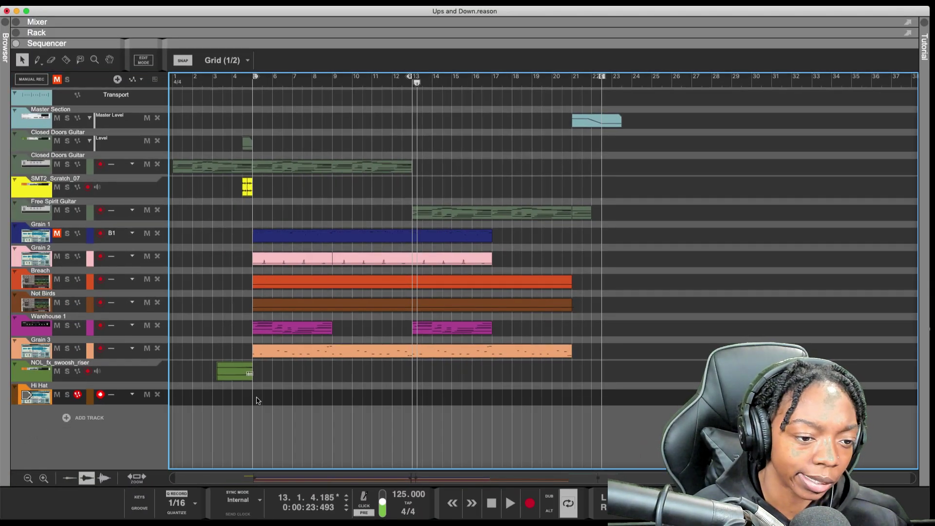
left_click_drag(309, 404, 330, 403)
double_click(303, 402)
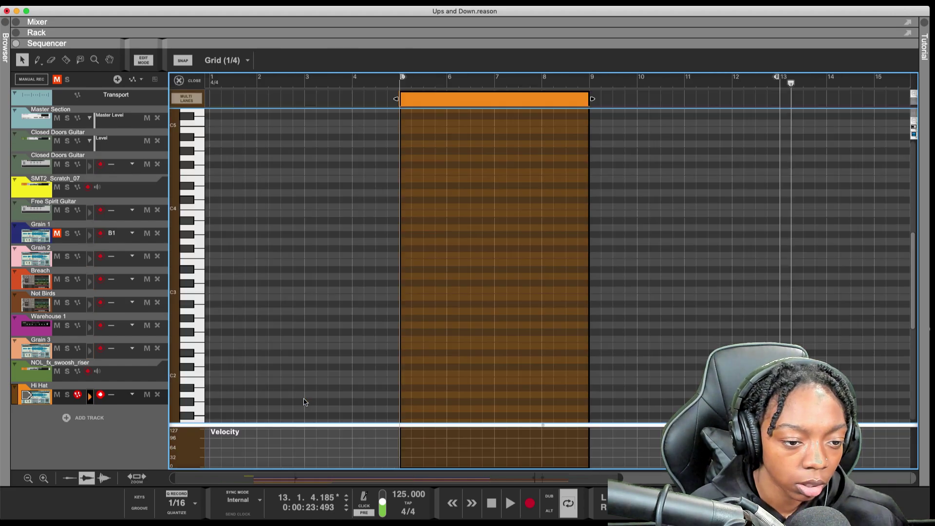
key("h")
key("h")
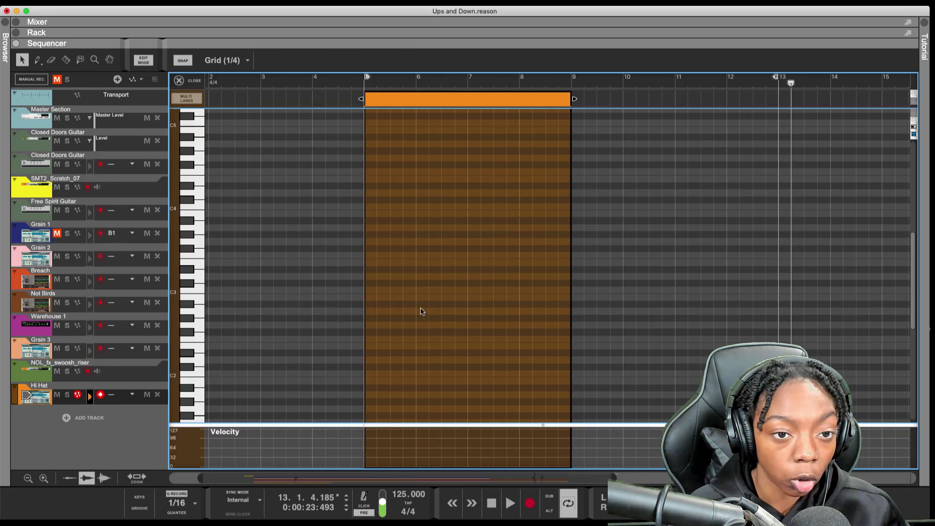
scroll(418, 313, "up", 3)
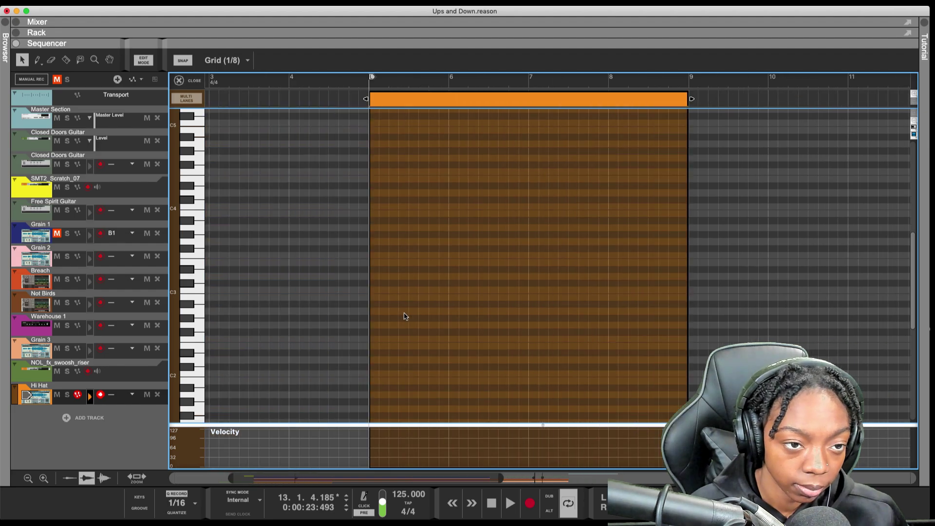
scroll(393, 319, "right", 3)
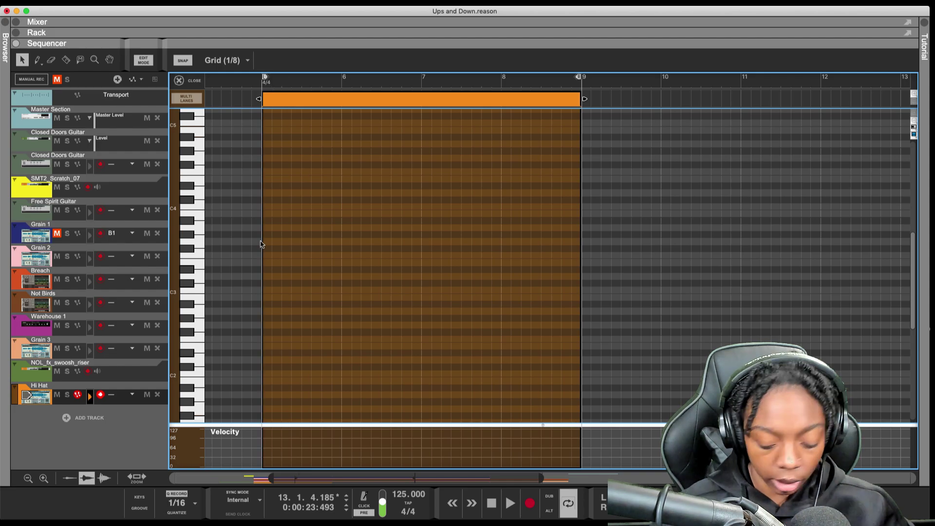
Return the song position to bar 5 and audition the C3 key for the hi-hat.
key("KP_1")
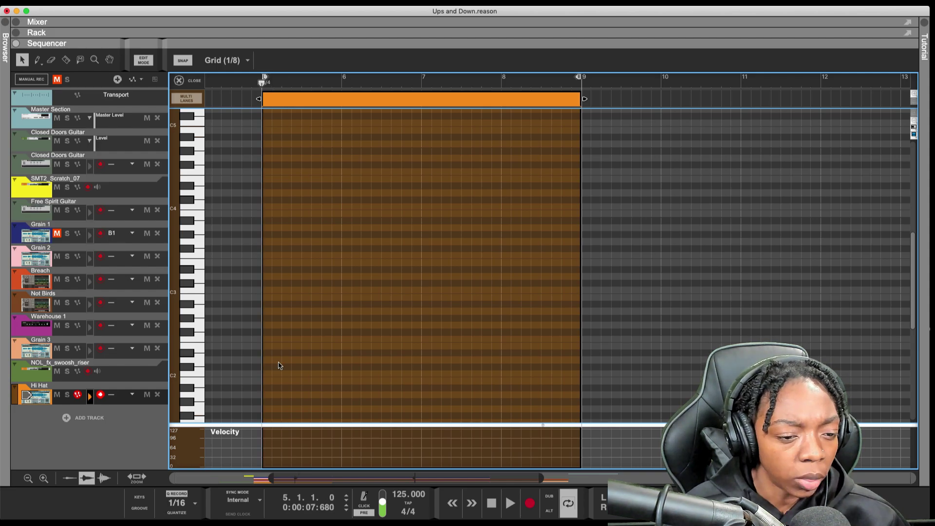
scroll(273, 375, "down", 1)
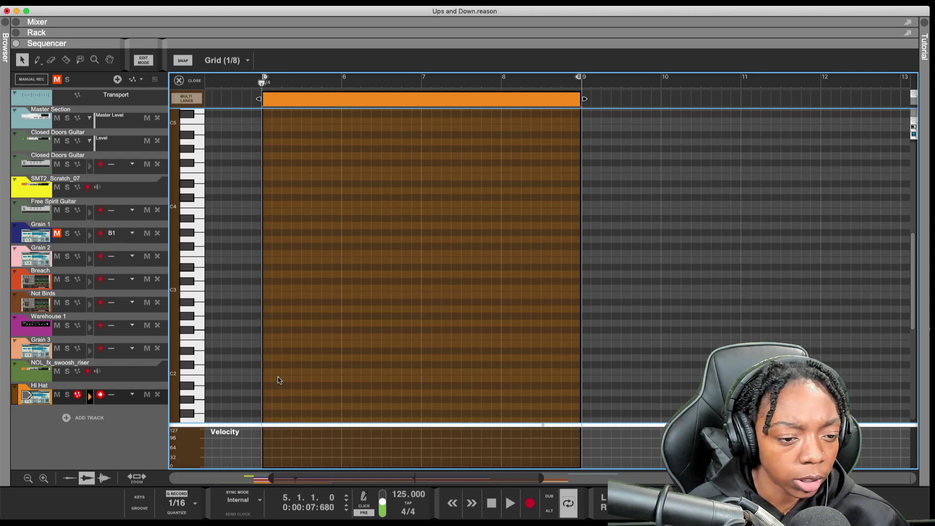
left_click(198, 286)
left_click(197, 285)
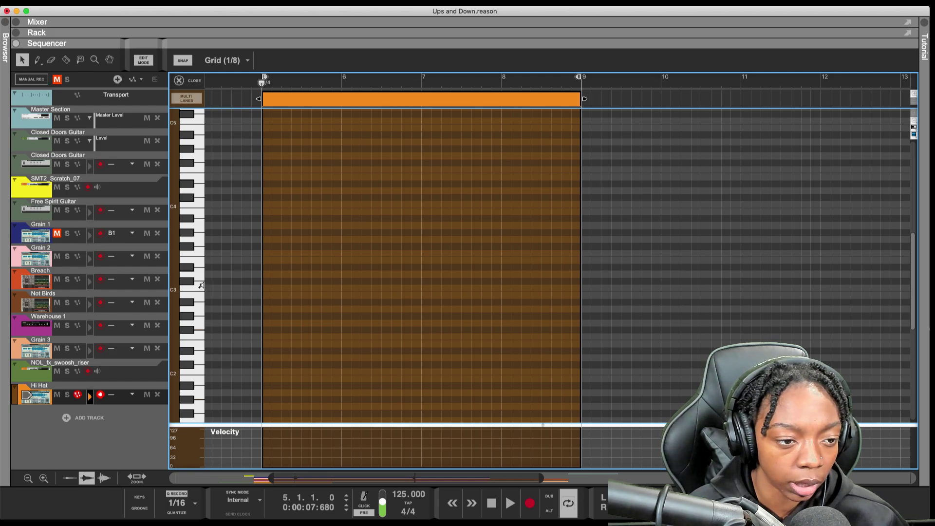
left_click(199, 290)
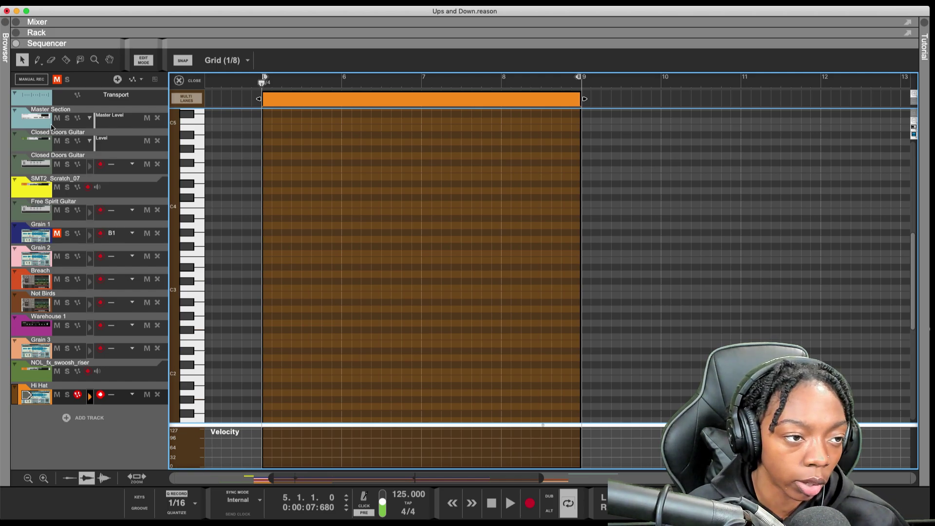
Draw eight consecutive 1/8 notes on C3 in bar 5 of the Hi Hat clip and play them back.
left_click(38, 60)
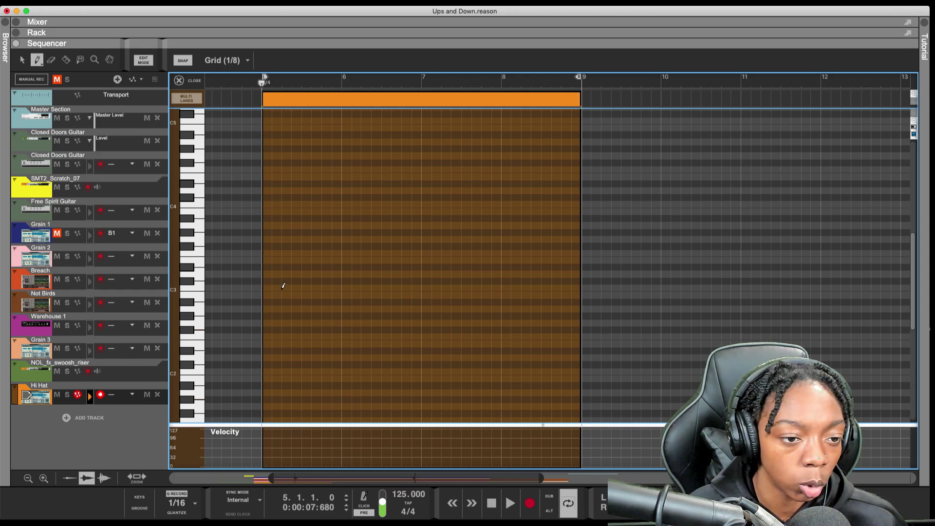
left_click(267, 287)
left_click(277, 287)
left_click(287, 287)
left_click(296, 288)
left_click(306, 287)
left_click(315, 287)
left_click(325, 287)
left_click(335, 287)
key("space")
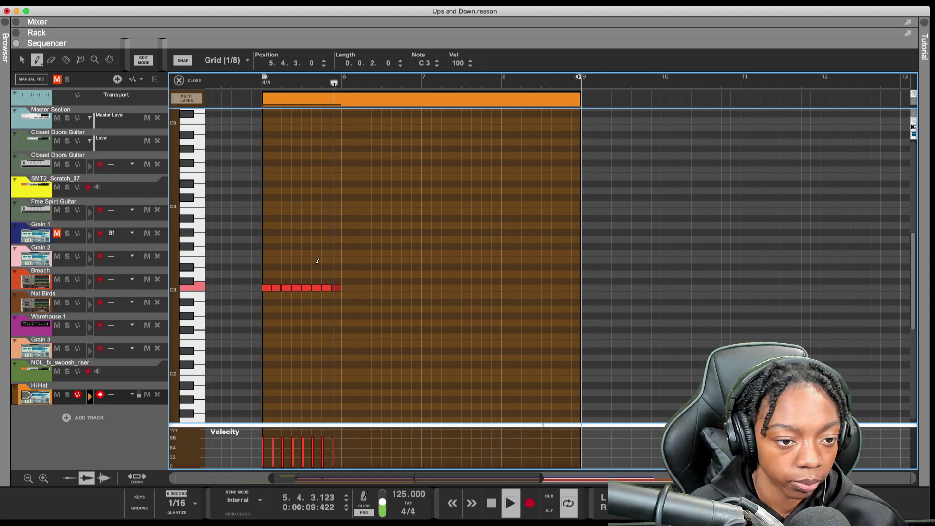
key("space")
Select the eight C3 notes in bar 5 and duplicate them three times to fill the clip.
key("q")
left_click_drag(340, 278, 271, 309)
key("ctrl+d")
key("ctrl+d")
key("ctrl+d")
key("shift+Return")
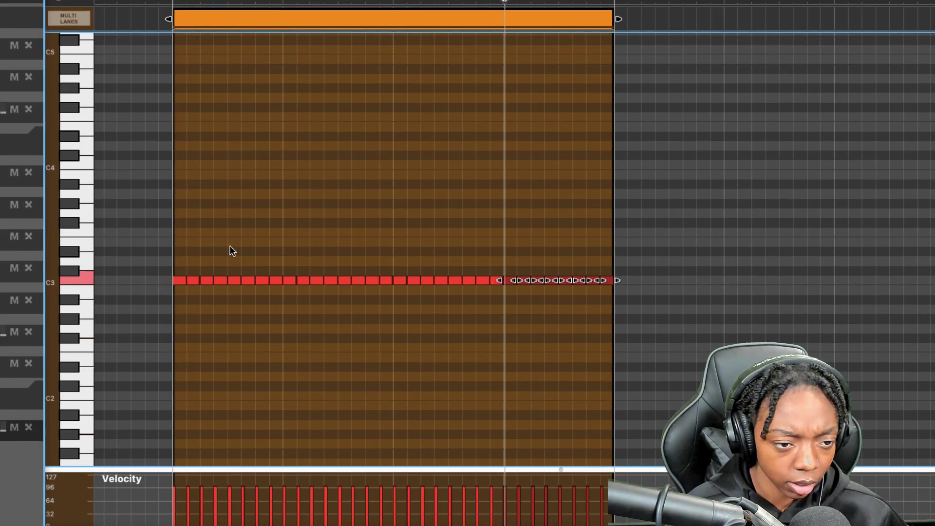
Delete the duplicated notes after bar 5, keeping only the first eight.
left_click(232, 251)
key("h")
key("h")
key("h")
key("h")
scroll(233, 312, "left", 3)
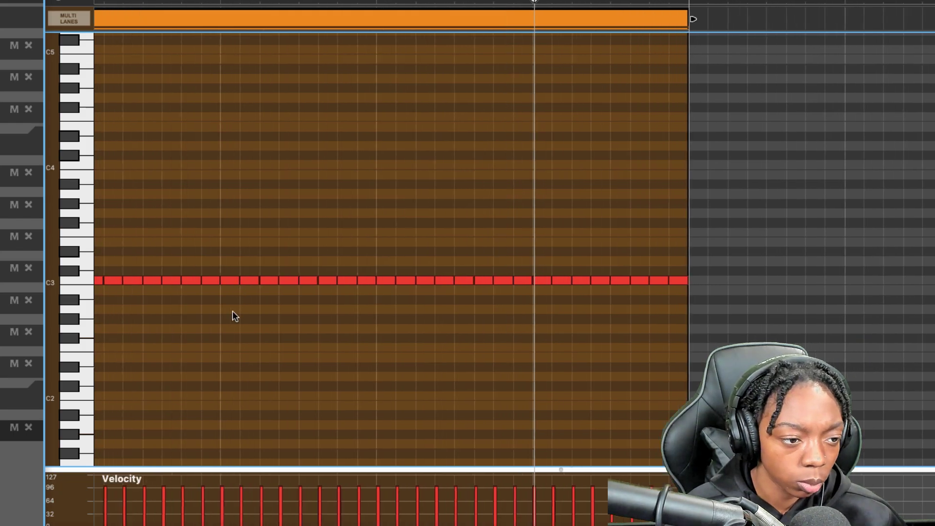
scroll(234, 313, "left", 2)
left_click_drag(831, 257, 347, 312)
key("Delete")
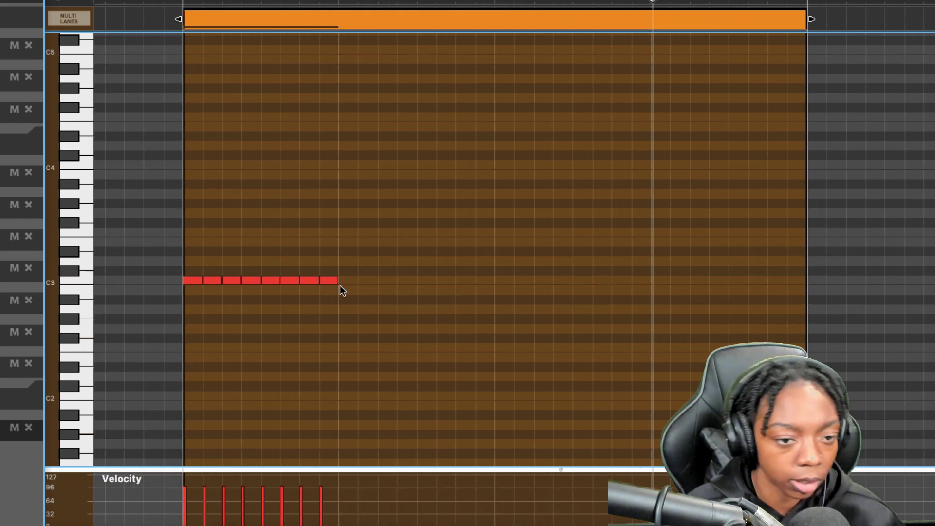
Lower the velocity of the second C3 note to about 75.
left_click(212, 280)
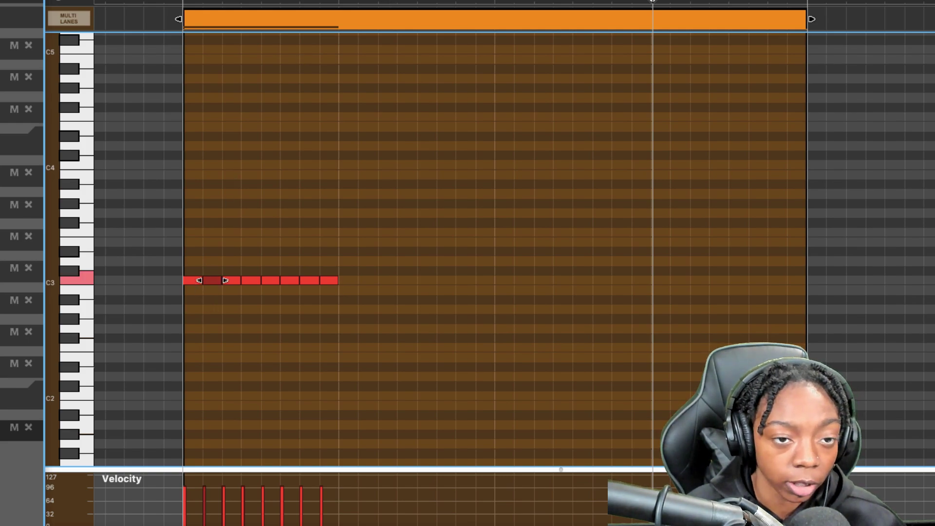
left_click(34, 399)
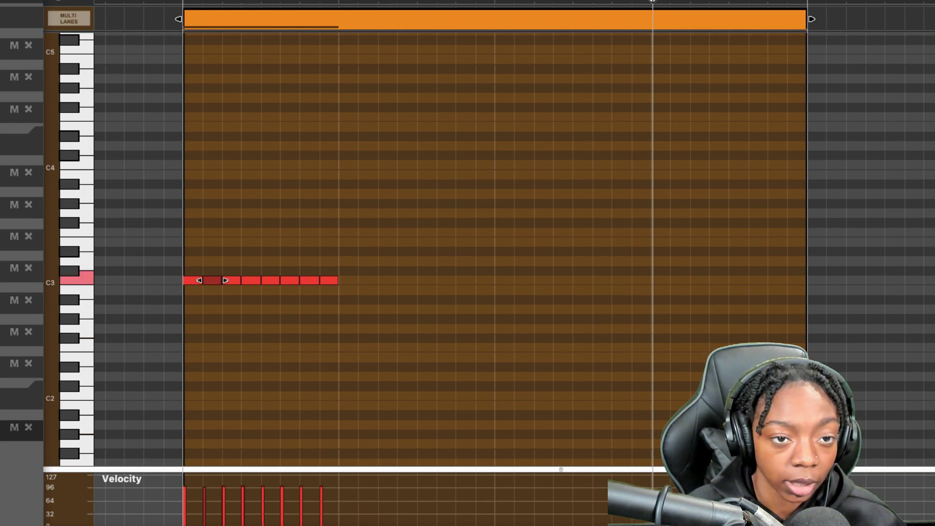
left_click(434, 37)
left_click_drag(370, 257, 230, 301)
key("Delete")
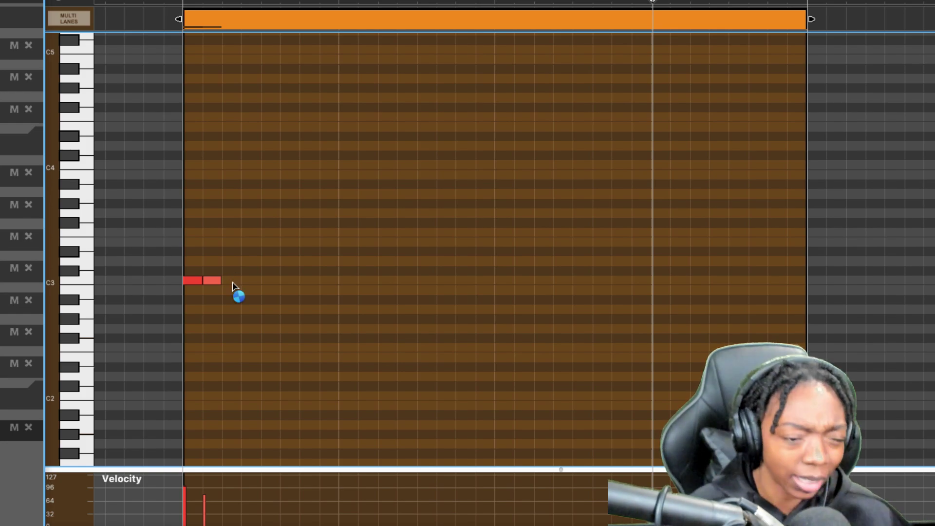
key("ctrl+z")
Lower the velocities of the fourth, sixth and eighth C3 notes to about 75, accenting every other note.
left_click(238, 456)
left_click_drag(240, 500, 246, 492)
left_click(284, 496)
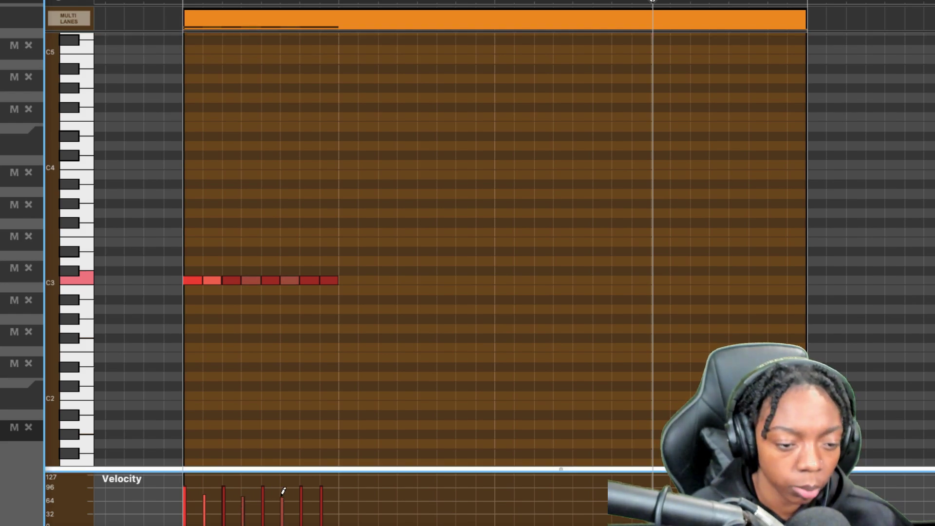
left_click(322, 495)
left_click(322, 492)
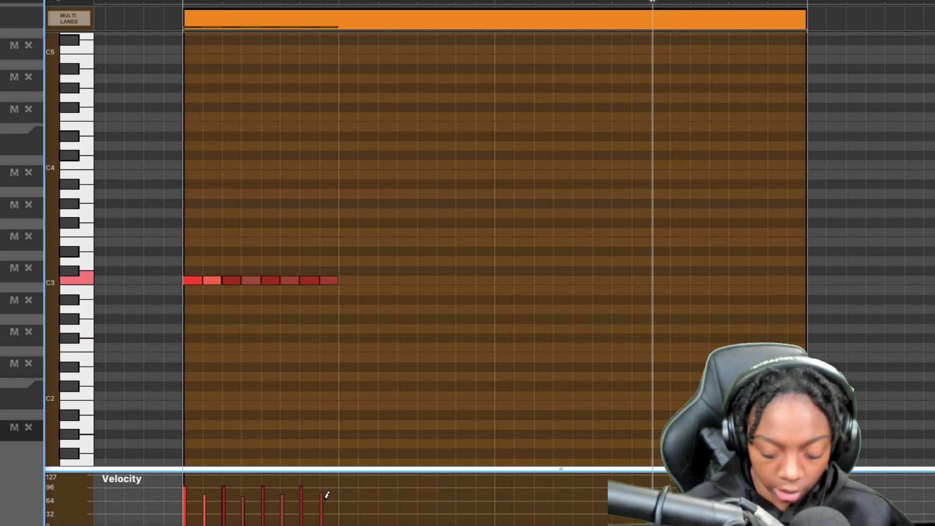
key("shift+Return")
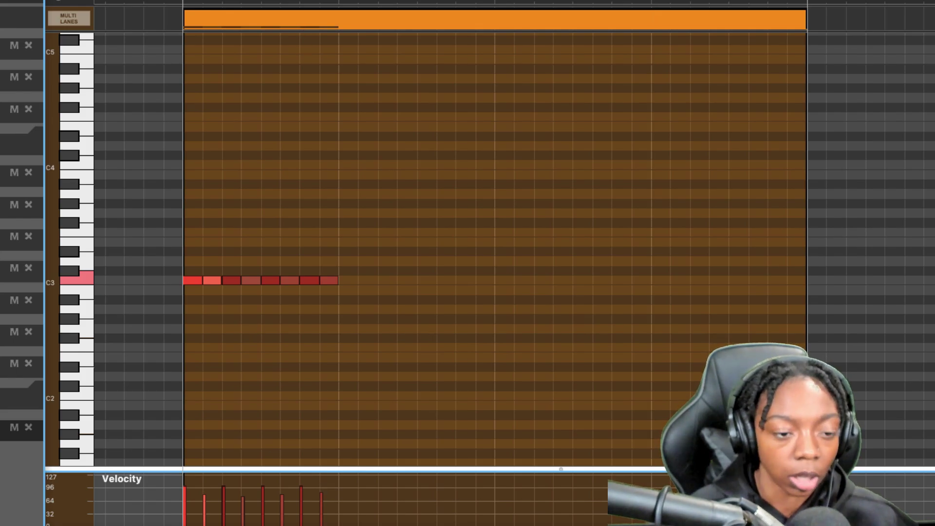
Show the Hi Hat's Grain device to examine the filter's velocity control, and enlarge the note editor again.
left_click_drag(359, 1, 363, 423)
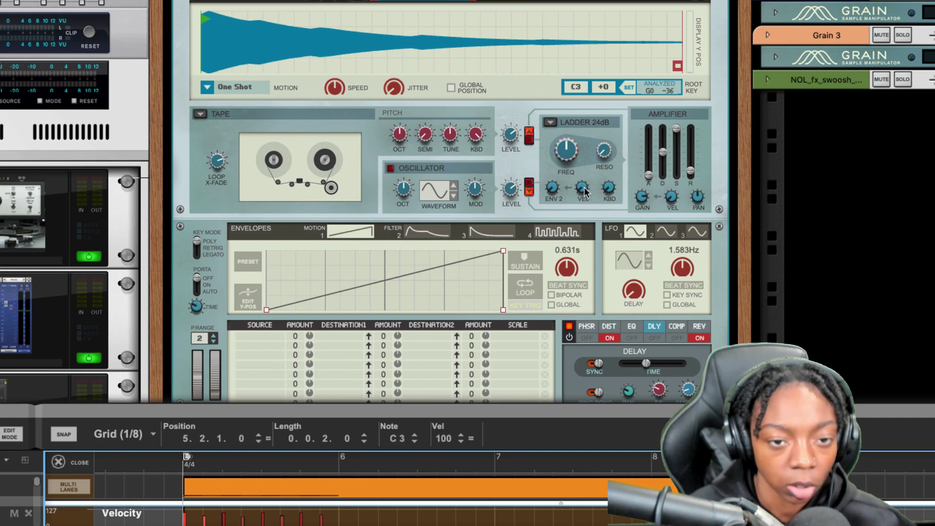
left_click_drag(583, 190, 590, 153)
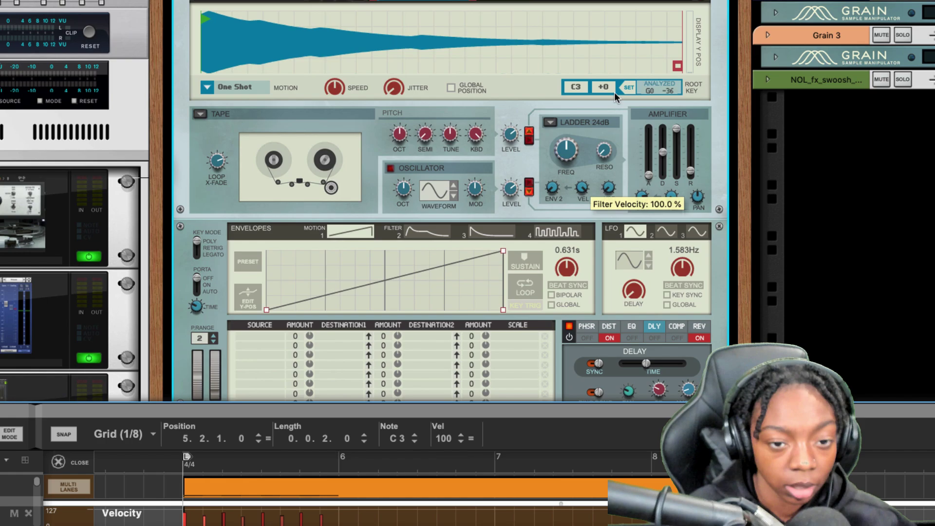
left_click(579, 195, "ctrl")
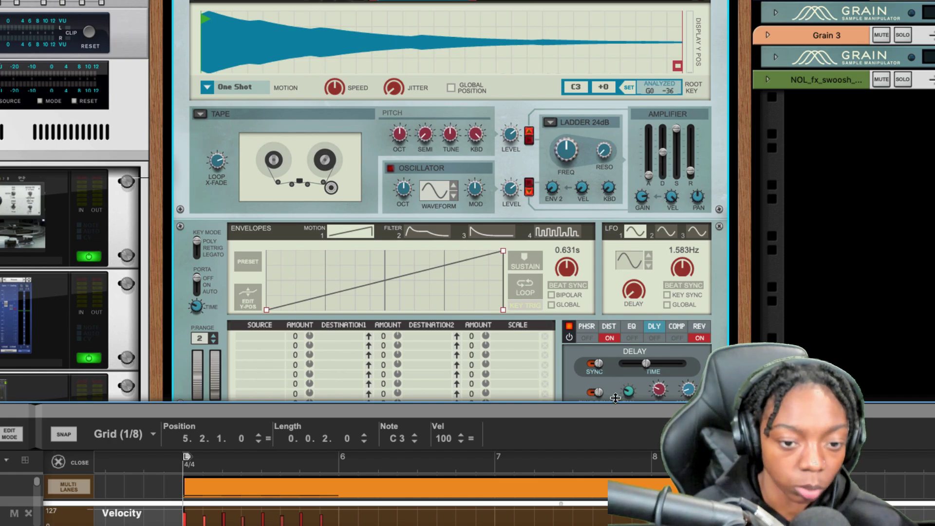
left_click_drag(619, 74, 619, 51)
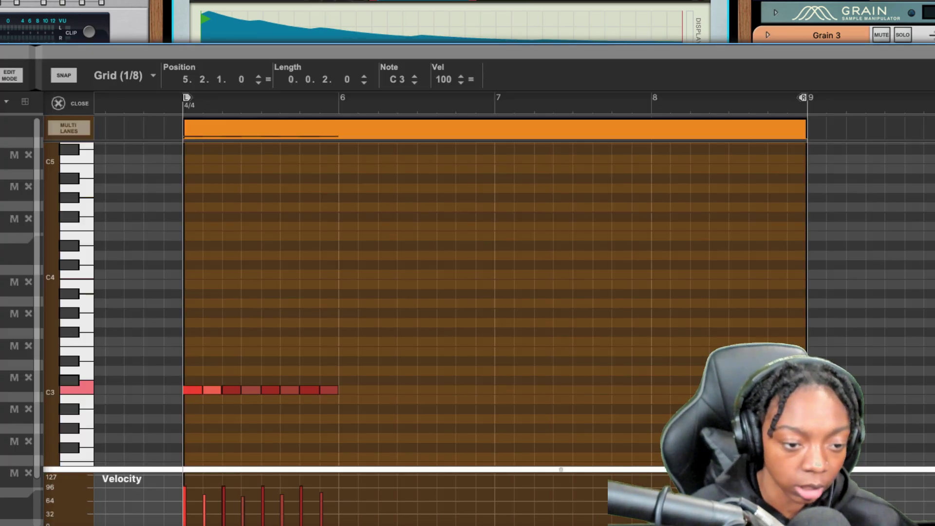
Play the accented hi-hat pattern from the start of bar 5.
key("1")
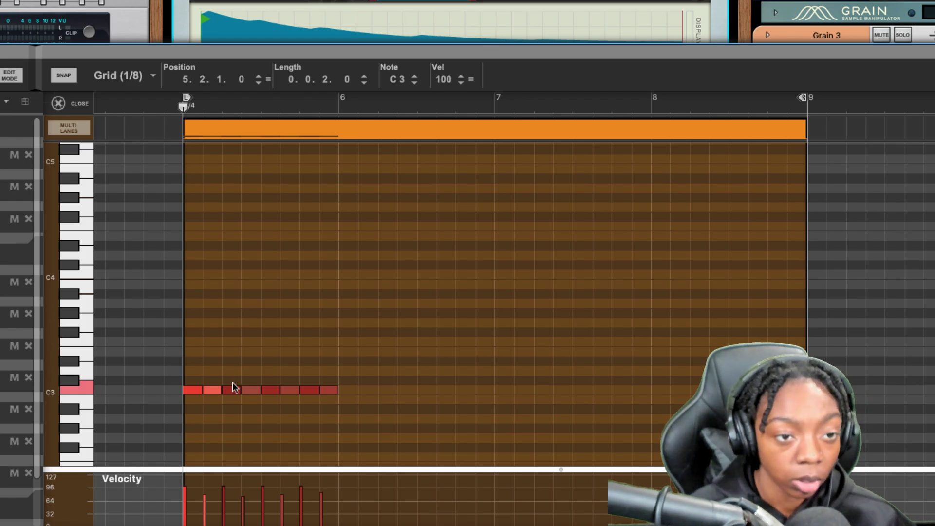
left_click_drag(345, 51, 346, 0)
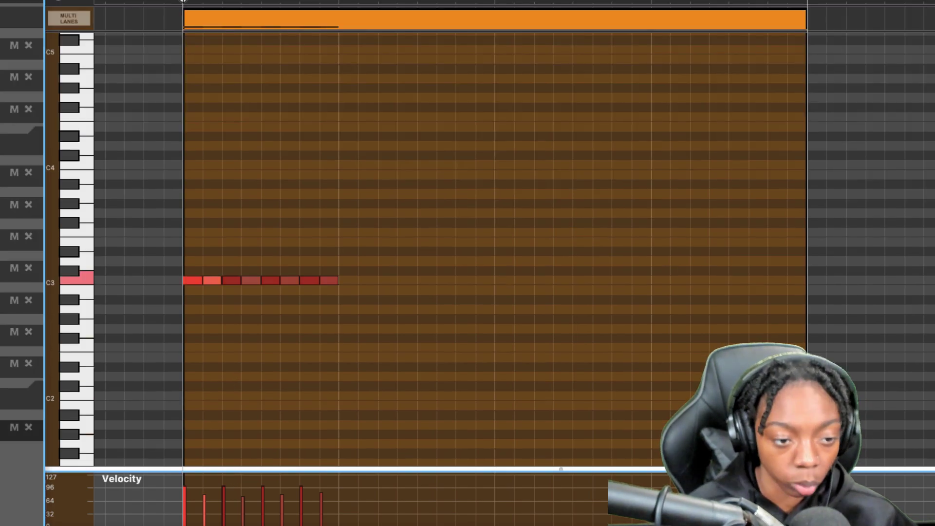
key("space")
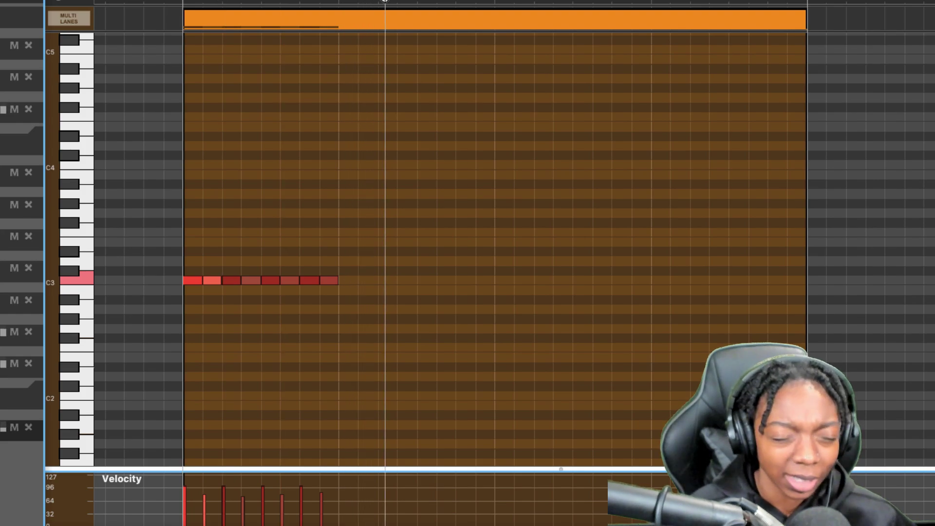
Draw eight C3 eighth notes with uniform velocity across bar 6, and play from bar 5 to compare them with the accented notes.
left_click(346, 280)
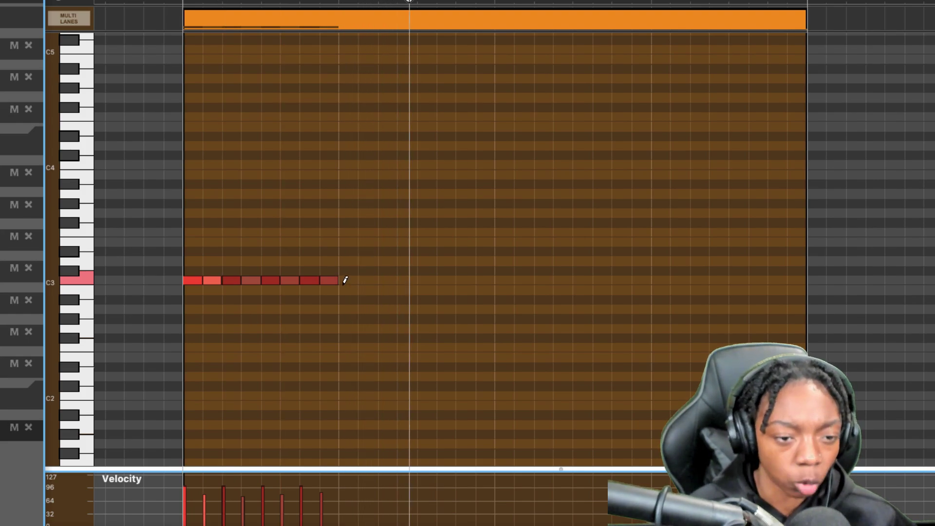
left_click(368, 280)
left_click(387, 280)
left_click(406, 280)
left_click(426, 280)
left_click(446, 280)
left_click(465, 280)
left_click(484, 280)
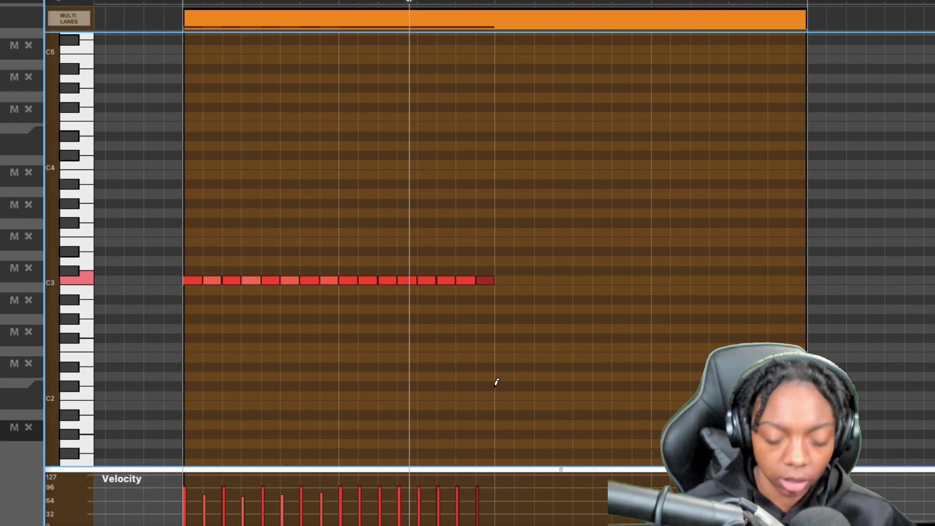
key("shift+Return")
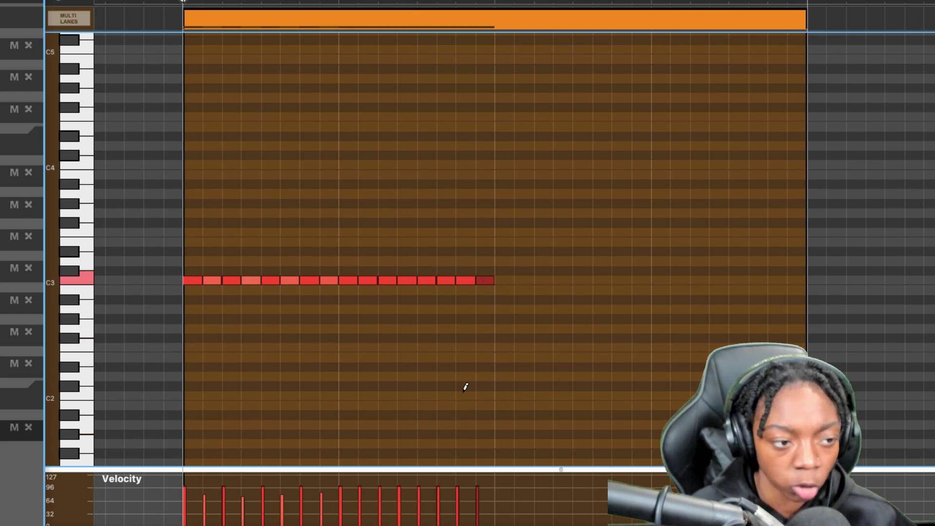
key("space")
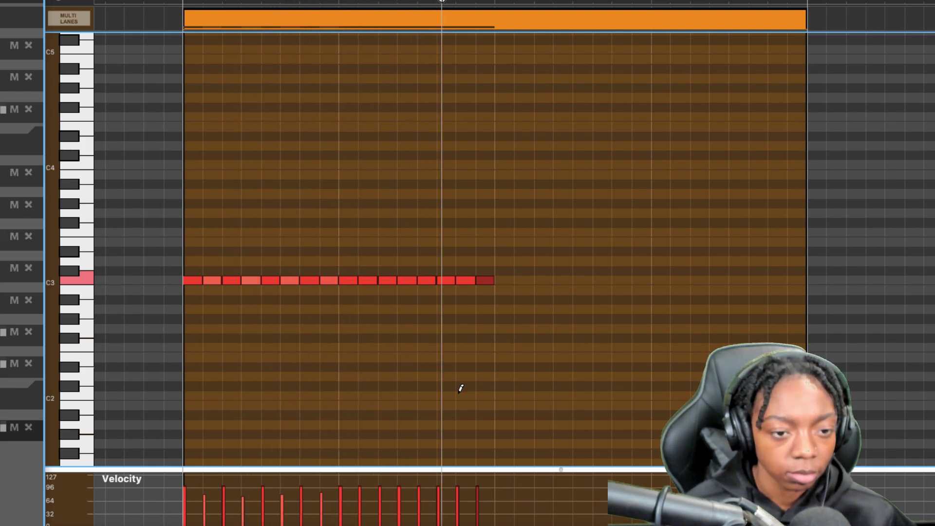
Delete the eight C3 notes in bar 6.
key("q")
left_click(444, 394)
left_click_drag(523, 237, 347, 313)
key("Delete")
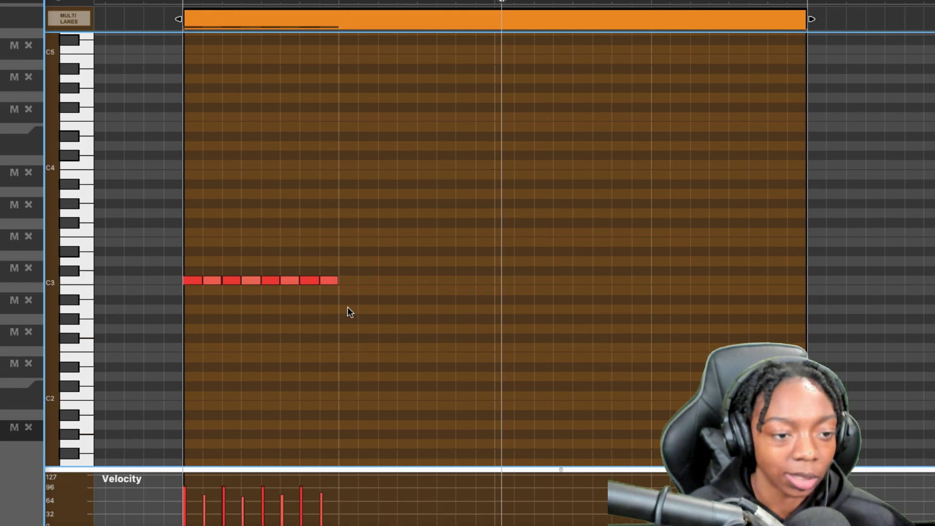
Try nudging the second, fourth, sixth and eighth C3 notes slightly off the grid.
left_click(212, 280)
left_click(251, 280, "shift")
left_click(290, 280, "shift")
left_click(329, 281, "shift")
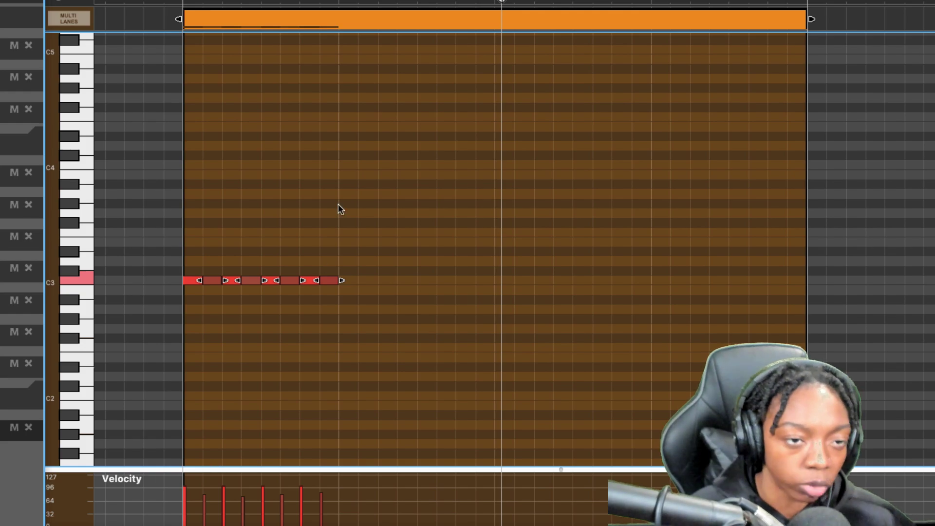
left_click(34, 399)
left_click(242, 3)
key("shift+Return")
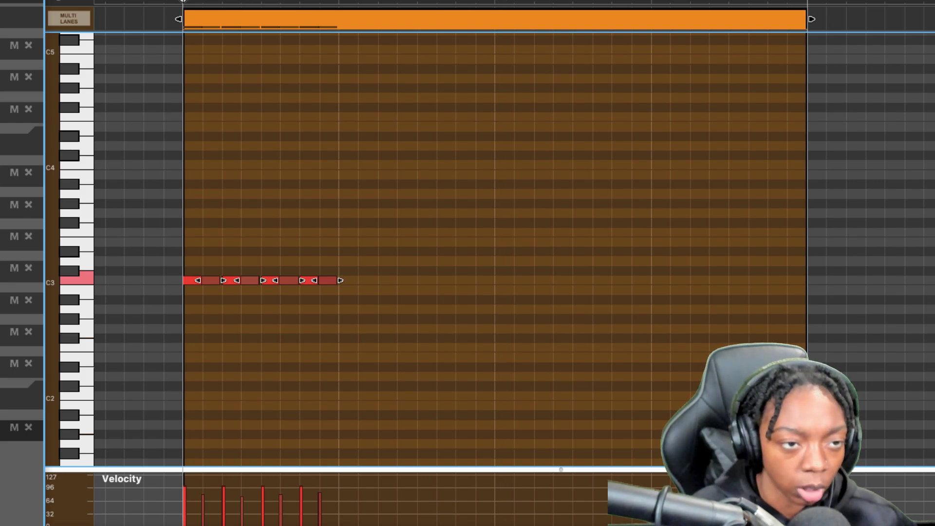
key("super+shift+Right")
key("super+shift+Right")
key("super+shift+Right")
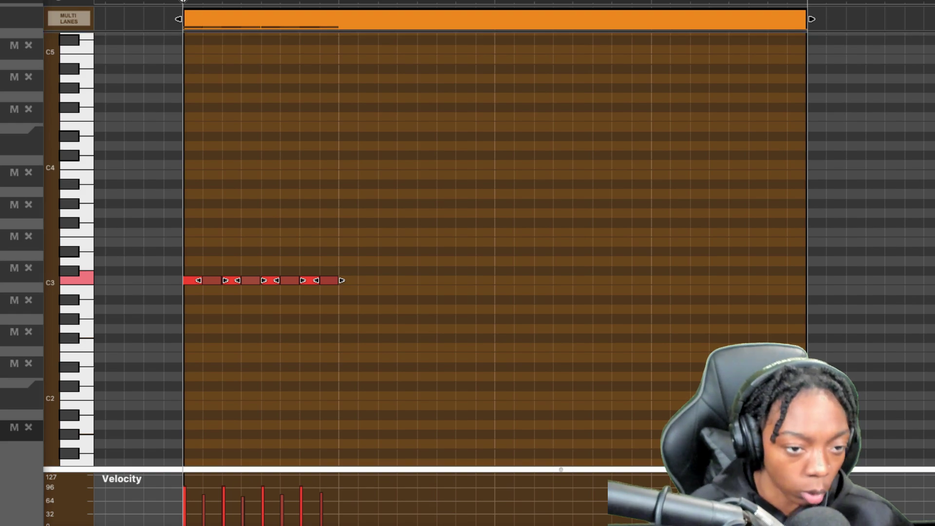
Select all eight C3 notes and play the pattern from bar 5 to hear its timing.
left_click(311, 117)
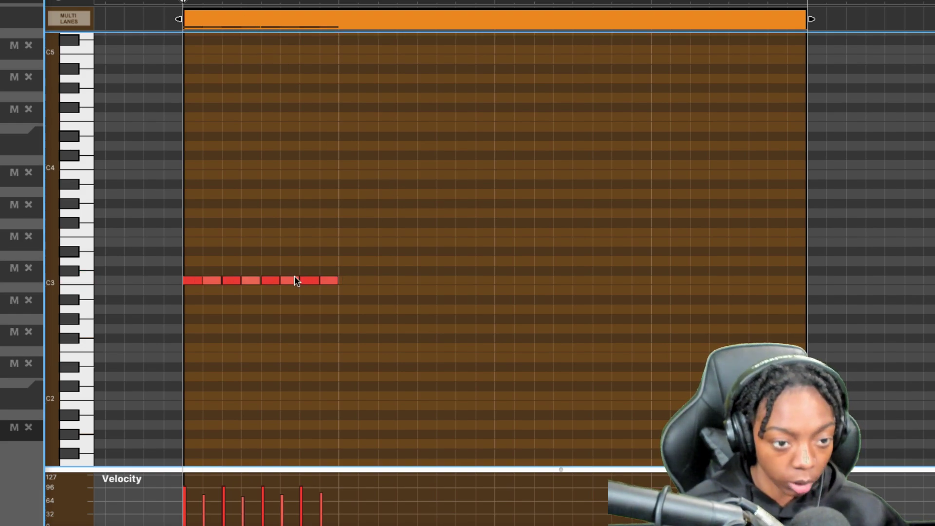
left_click_drag(390, 188, 192, 336)
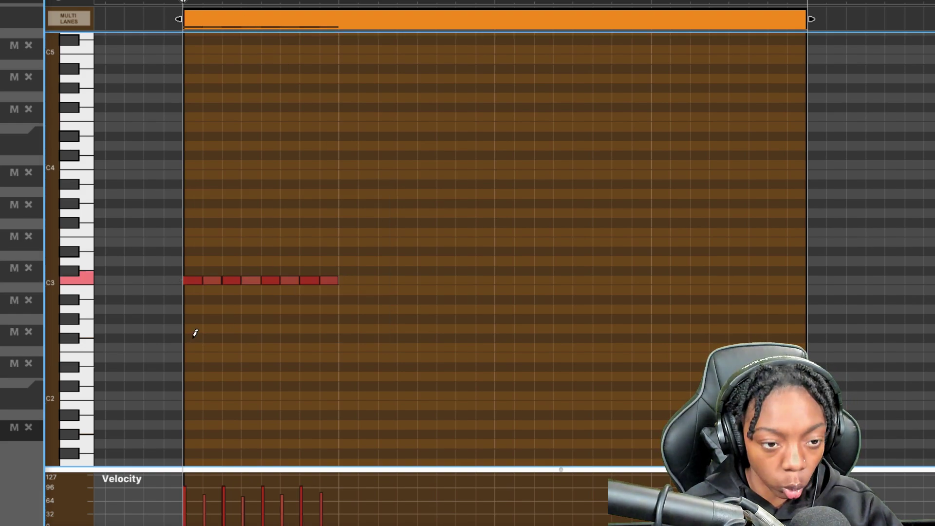
mouse_move(298, 282)
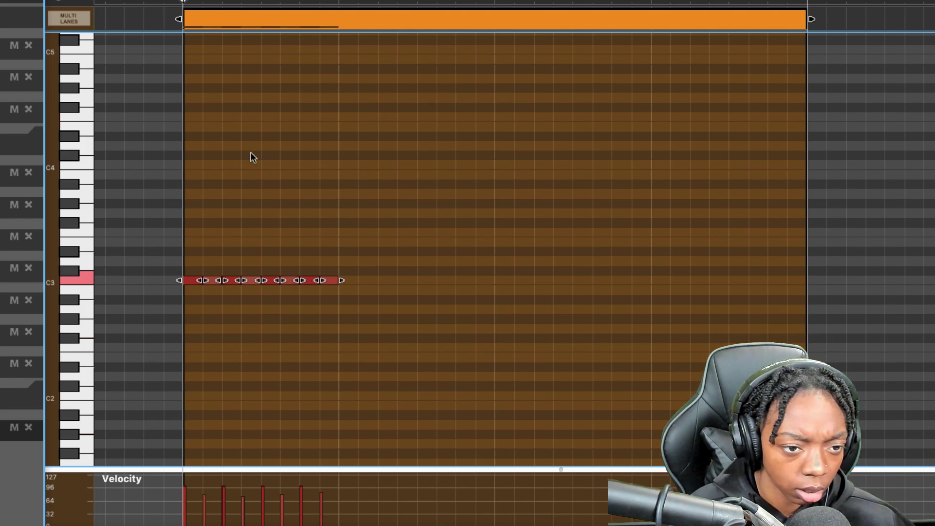
key("space")
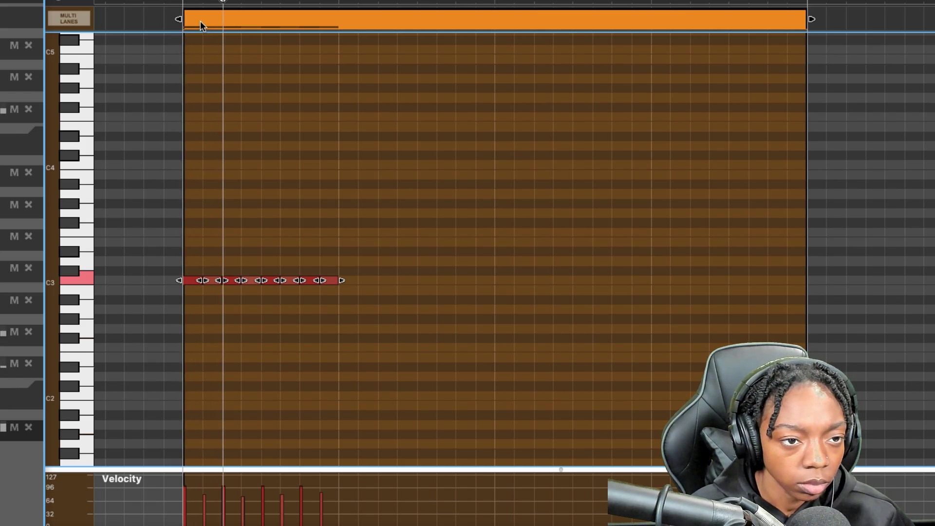
key("space")
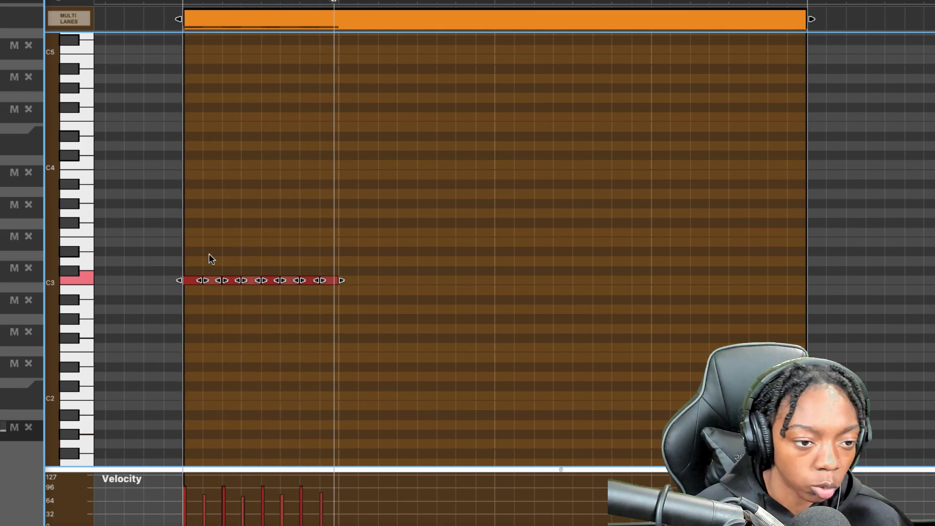
Shift the second, fourth, sixth and eighth C3 notes earlier, setting the selection's position to 5.1.2.215, and play the result.
left_click(206, 266)
left_click(213, 279)
left_click(250, 280)
left_click(291, 279)
left_click(329, 280, "shift")
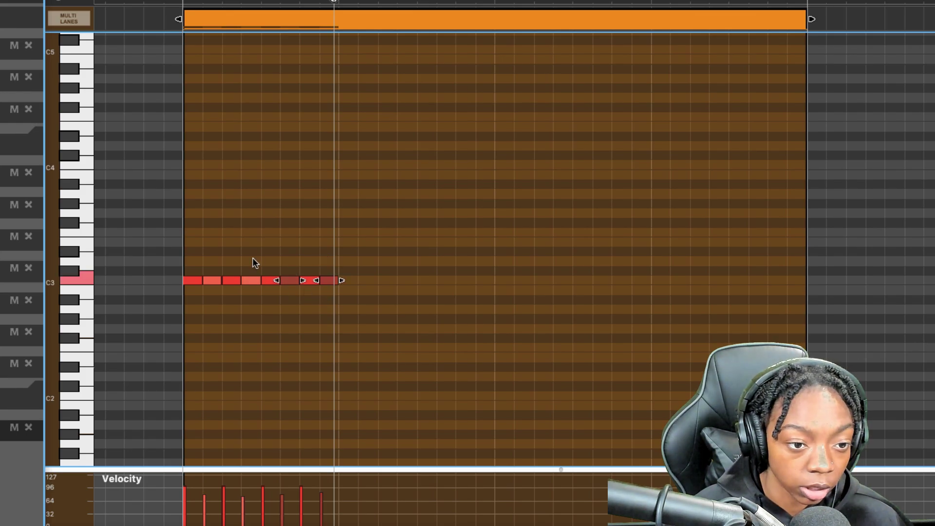
left_click_drag(253, 290, 254, 293)
left_click_drag(214, 257, 211, 296)
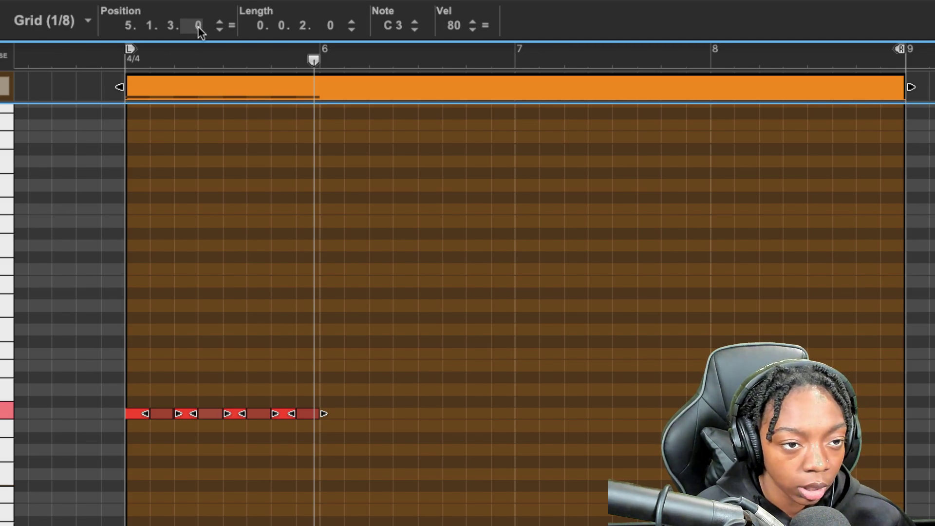
left_click_drag(197, 27, 203, 49)
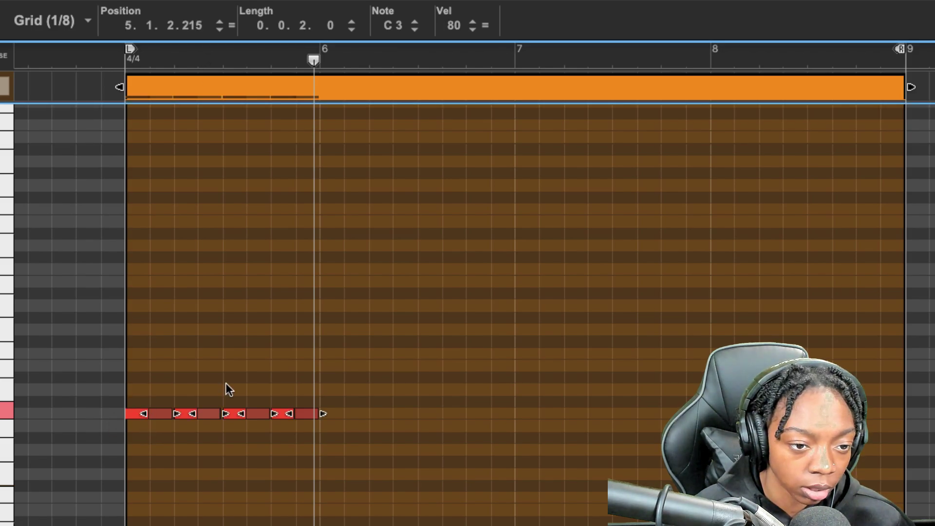
left_click(391, 363)
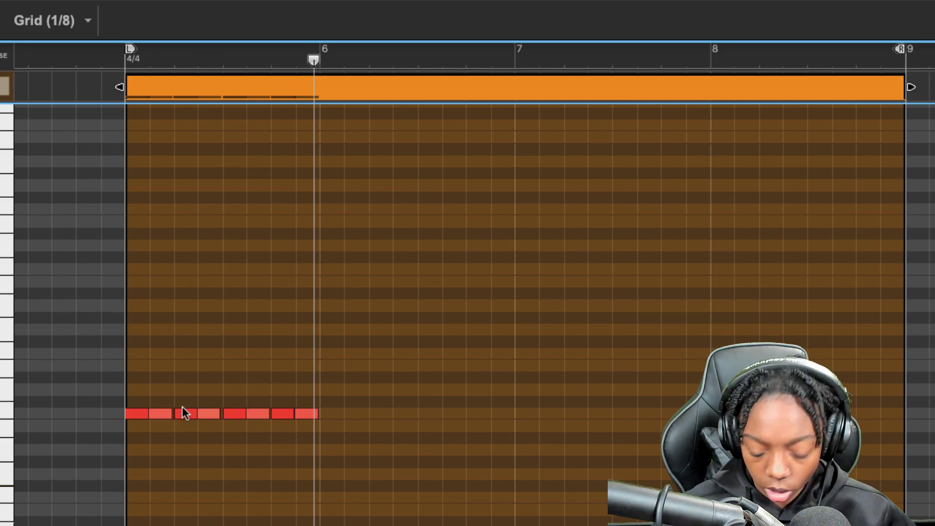
key("space")
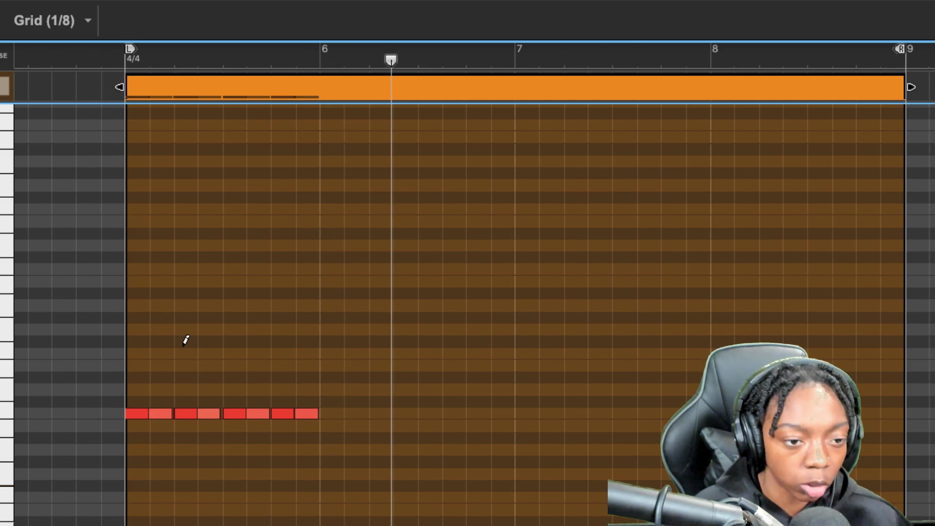
Set the position of the second, fourth, sixth and eighth C3 notes to 5.1.2.222 and play the pattern.
key("ctrl+a")
left_click_drag(197, 25, 207, 42)
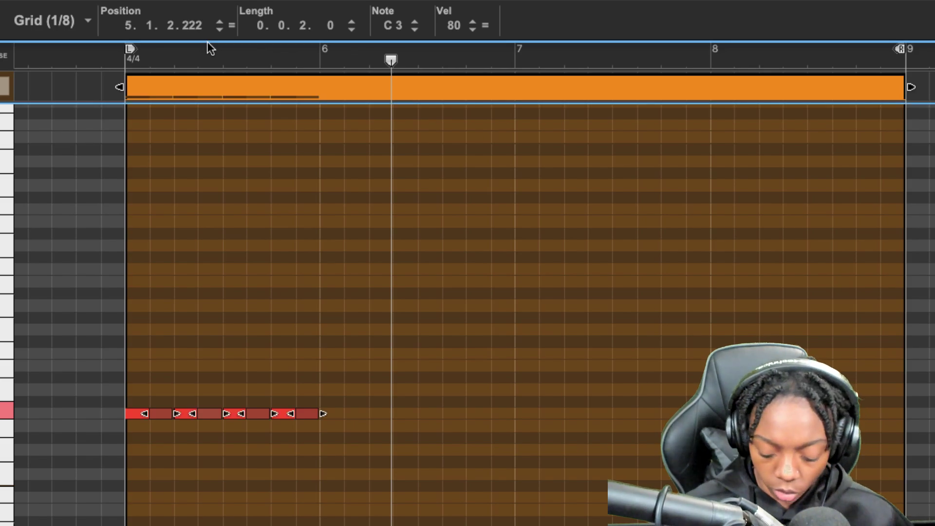
key("space")
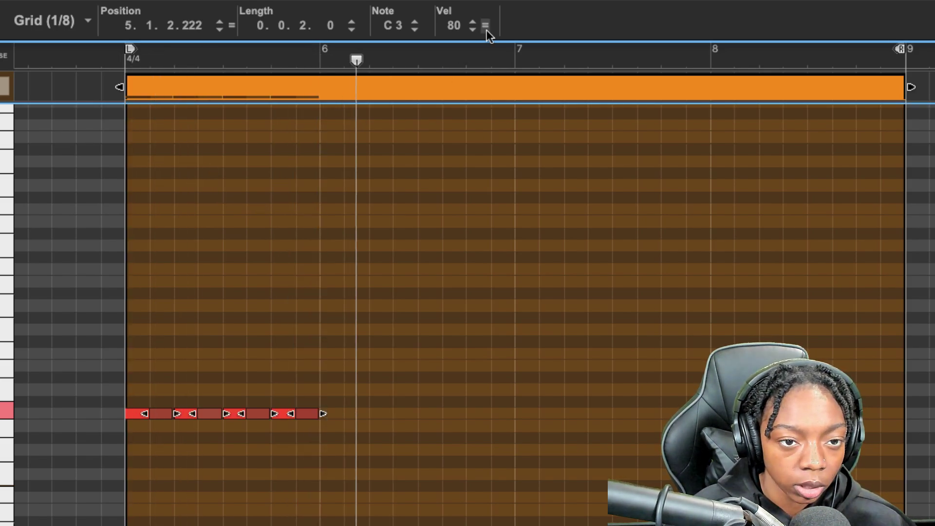
Select all eight C3 notes and show the Tool Window.
left_click_drag(376, 336, 42, 454)
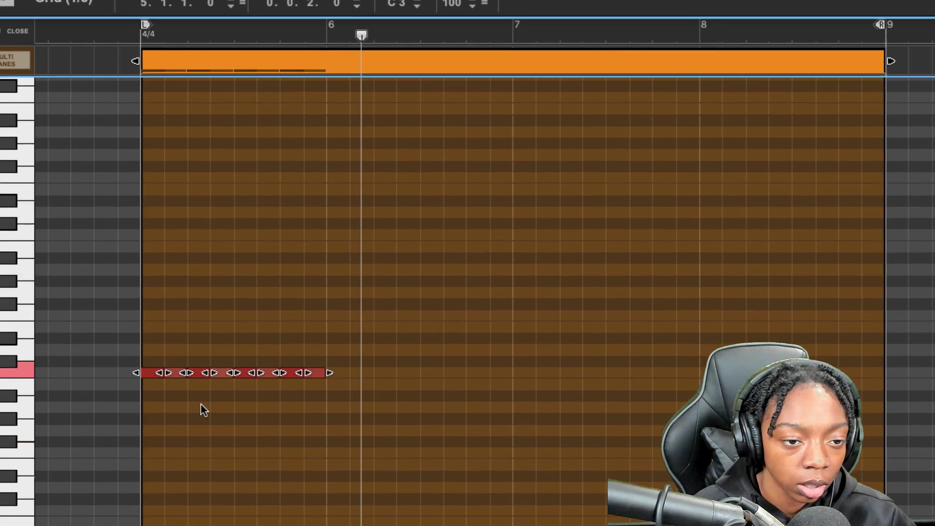
key("F8")
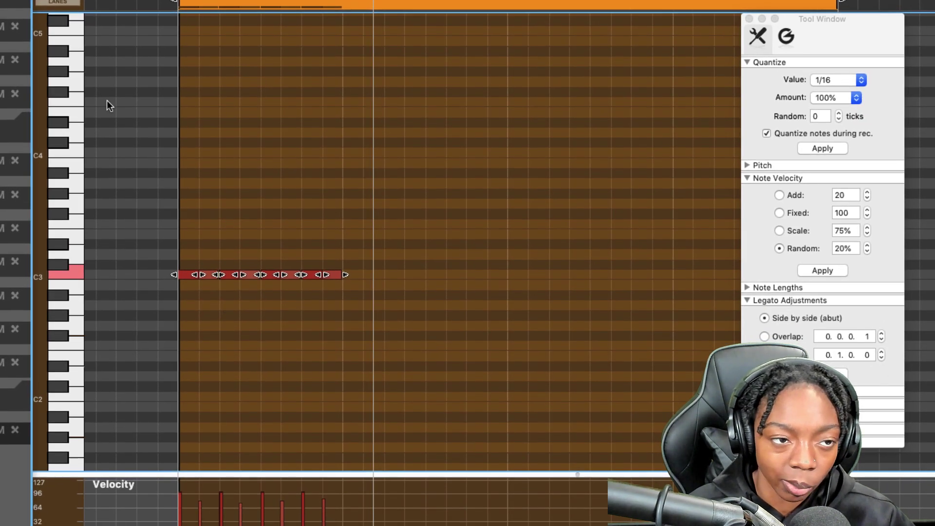
key("F8")
left_click(39, 0)
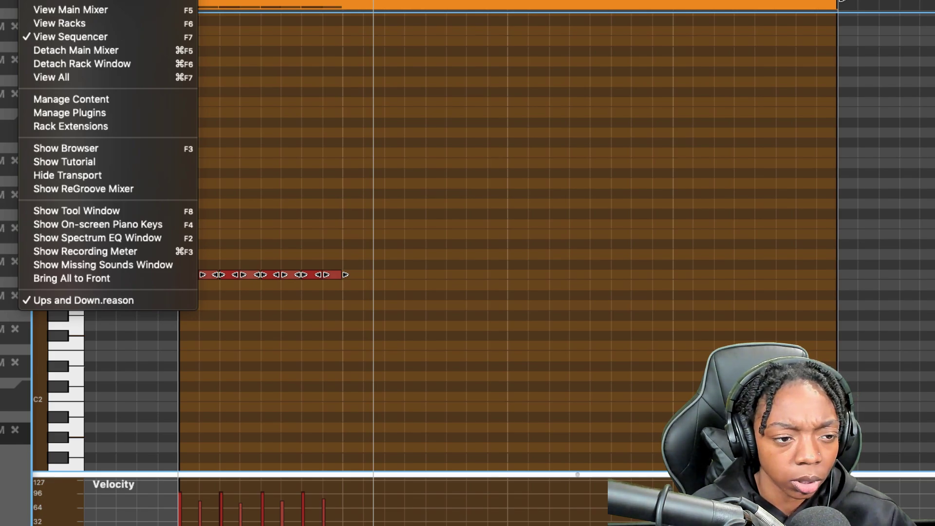
left_click(98, 210)
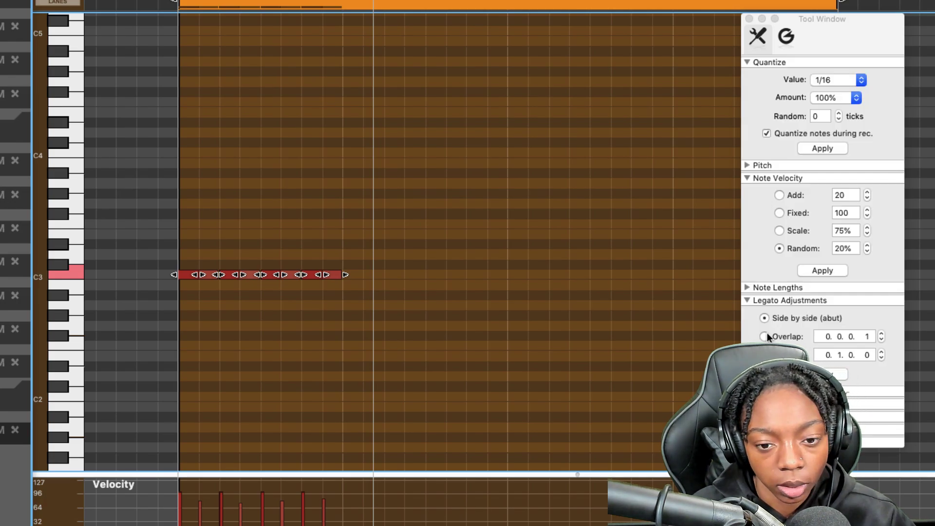
Raise the velocities of the selected C3 notes with the Note Velocity tool's Add option set to 20.
left_click(781, 177)
left_click(782, 176)
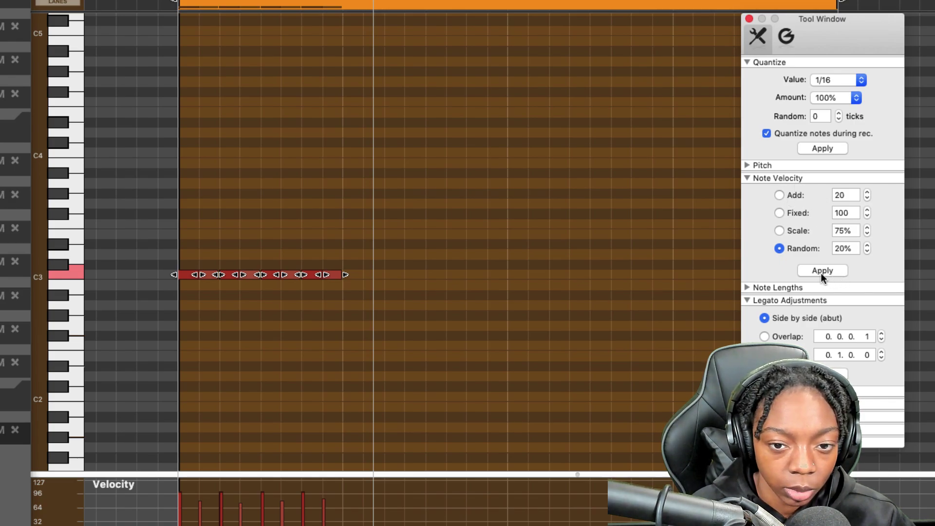
left_click(779, 229)
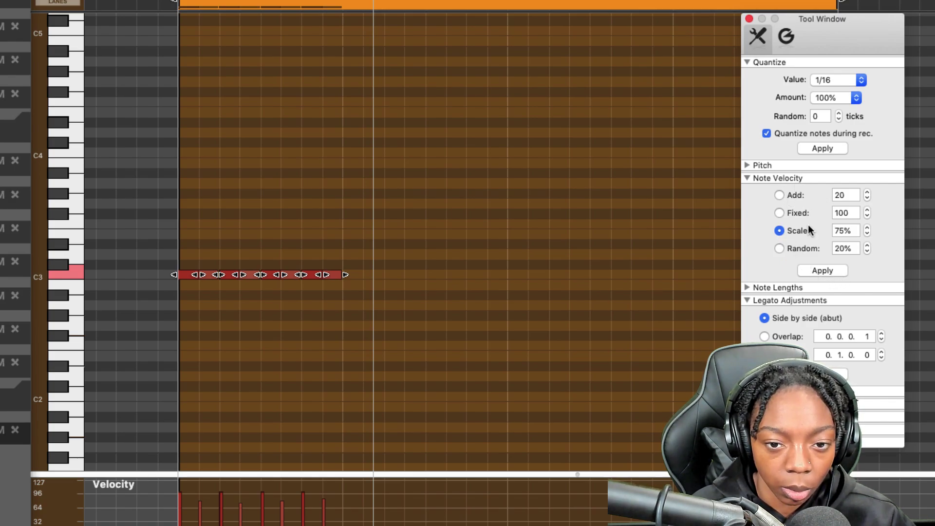
left_click(780, 213)
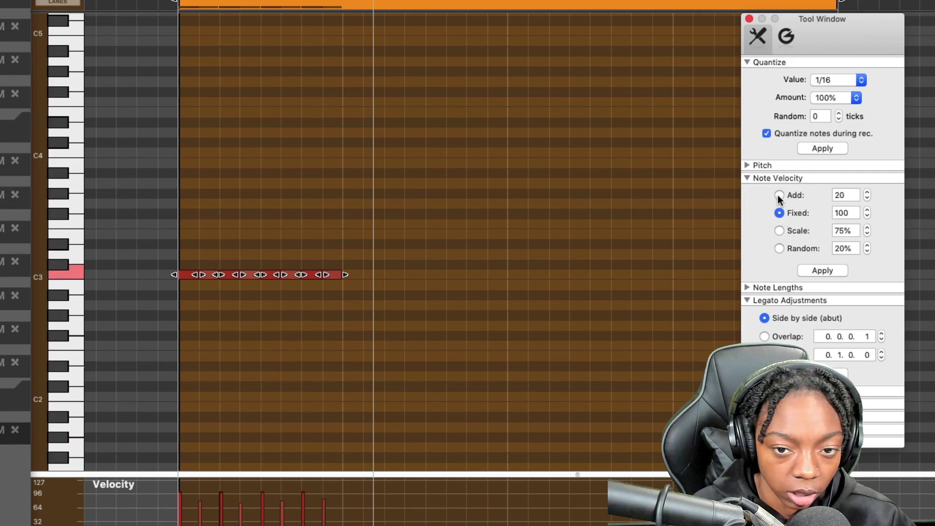
left_click(779, 195)
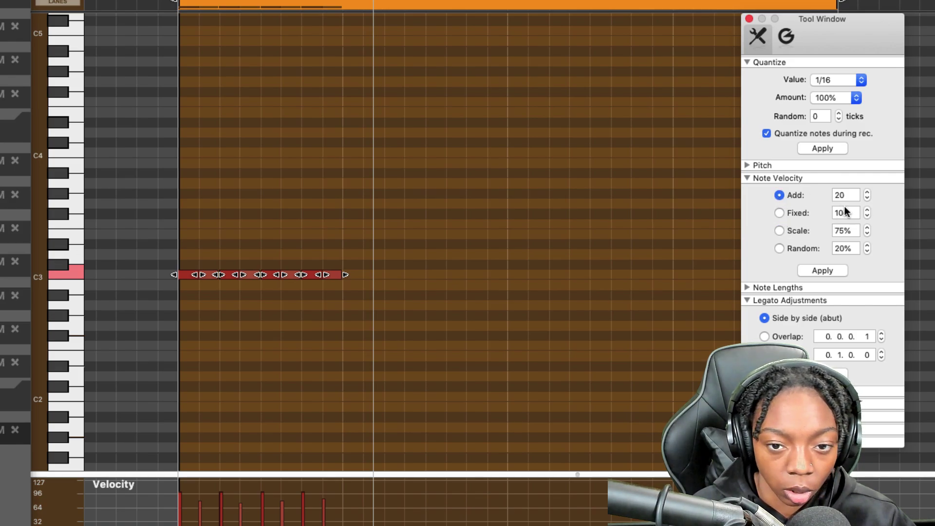
left_click(829, 269)
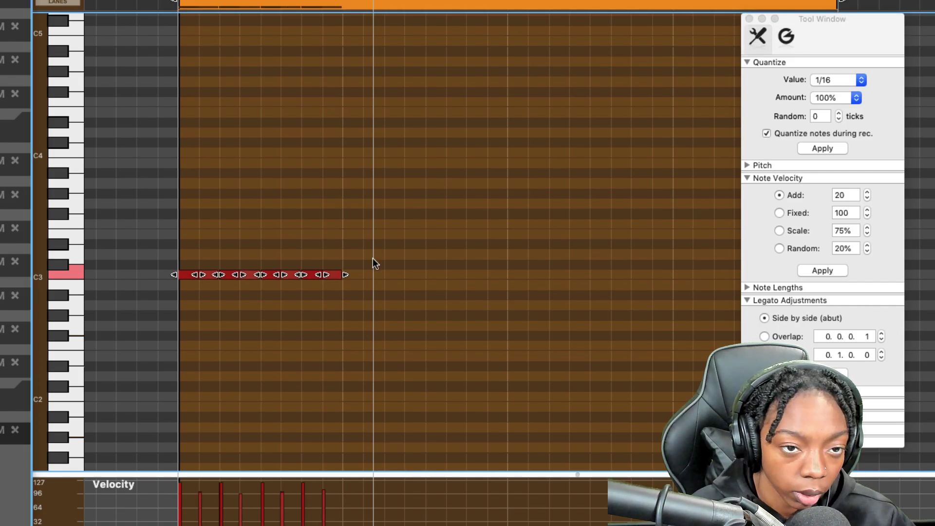
Play the pattern with its raised velocities and reselect all eight C3 notes.
left_click_drag(367, 239, 388, 326)
key("space")
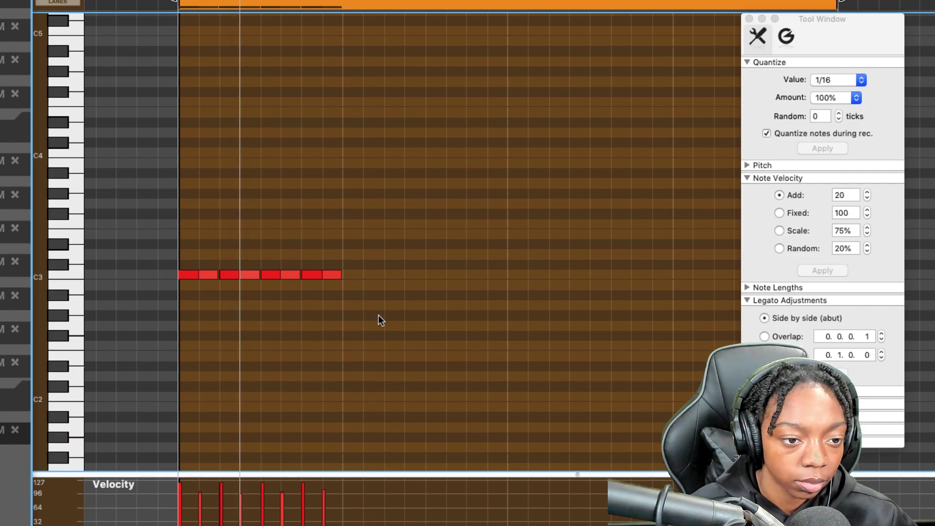
left_click_drag(354, 250, 153, 304)
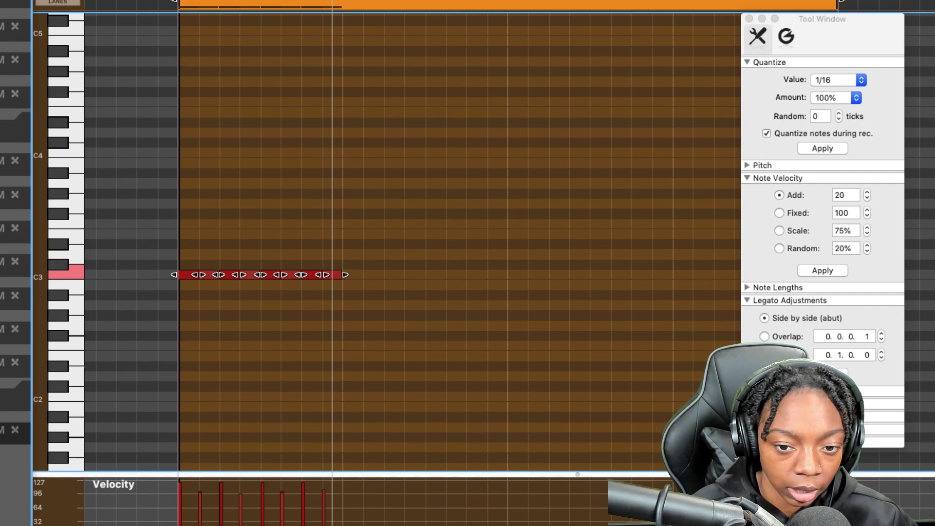
key("space")
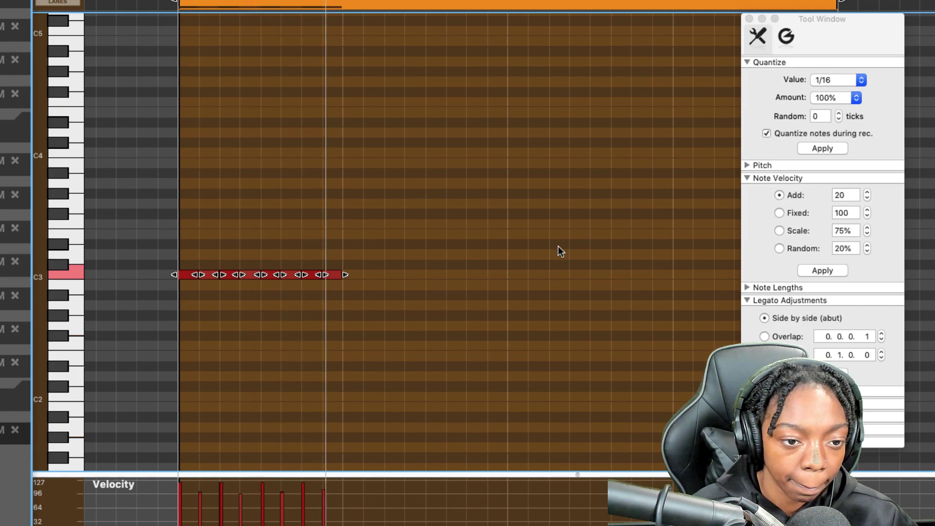
Play the hi-hat pattern and close the Tool Window.
key("space")
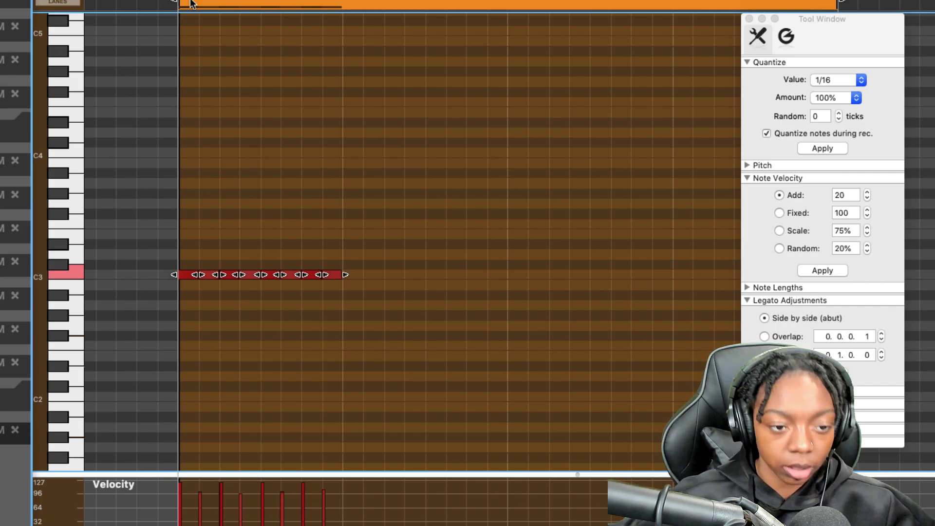
key("space")
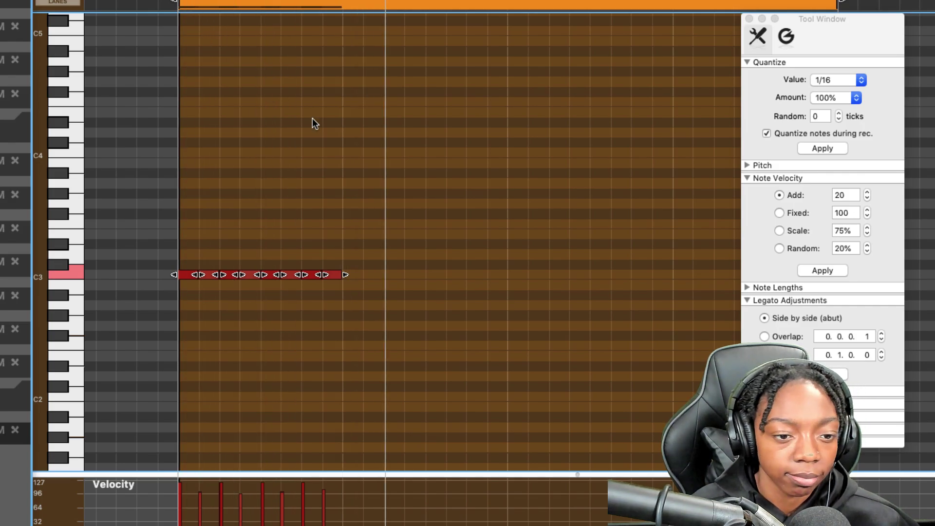
left_click(749, 19)
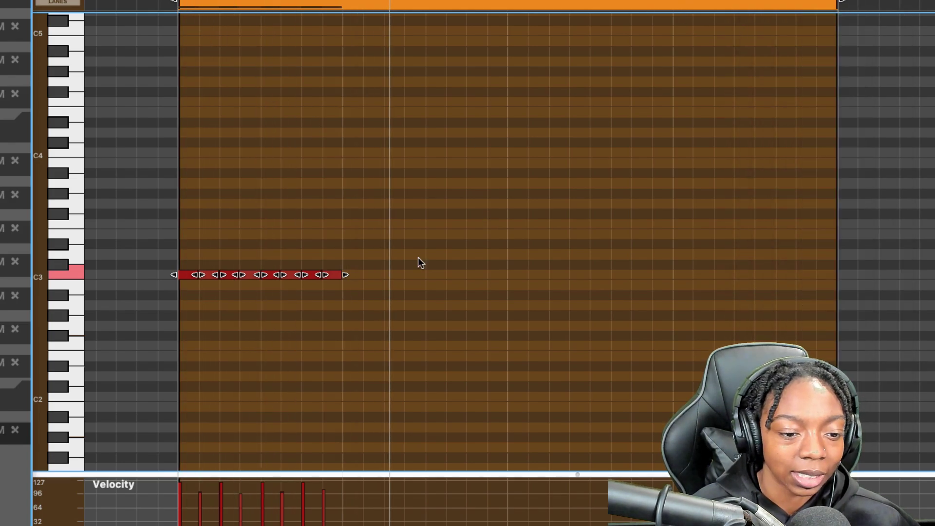
Lengthen the eighth C3 note slightly so it ends exactly on the bar line.
left_click_drag(343, 250, 239, 312)
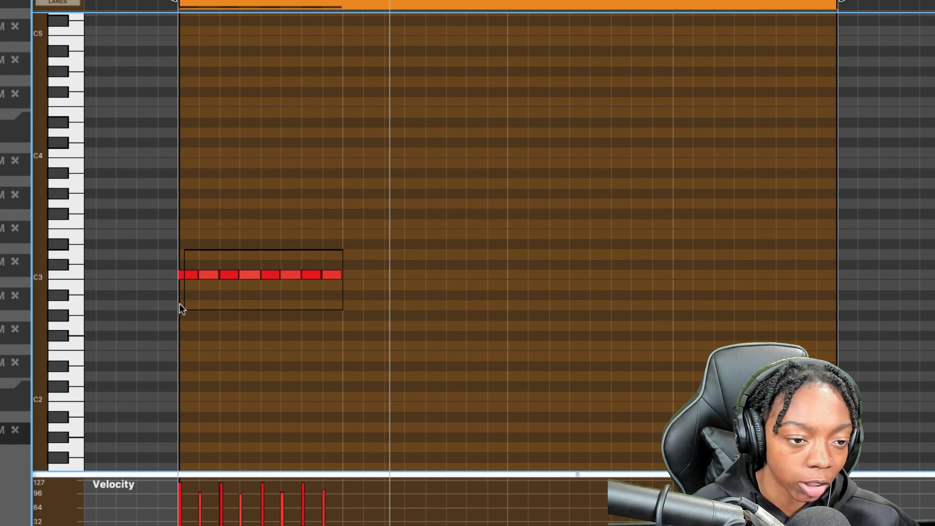
left_click_drag(179, 305, 178, 307)
left_click(207, 322)
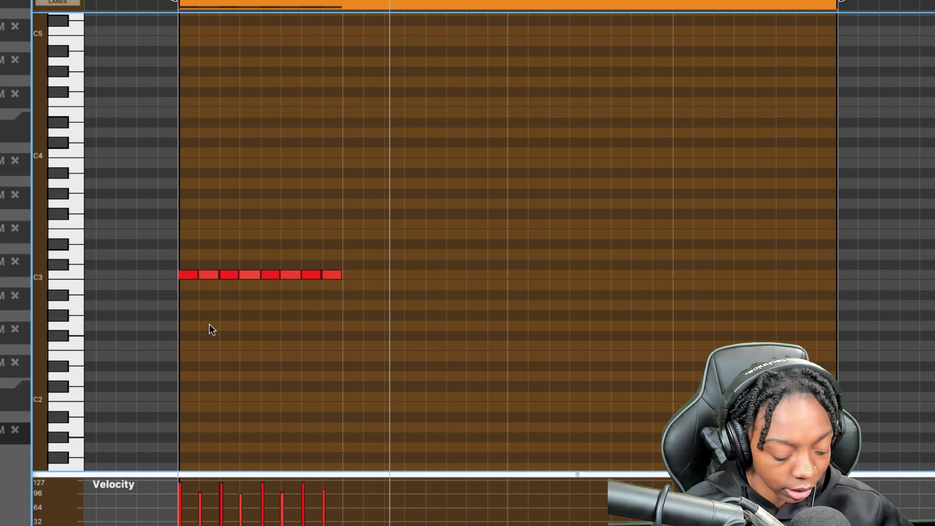
scroll(209, 324, "up", 4)
scroll(219, 331, "left", 1)
scroll(219, 330, "left", 2)
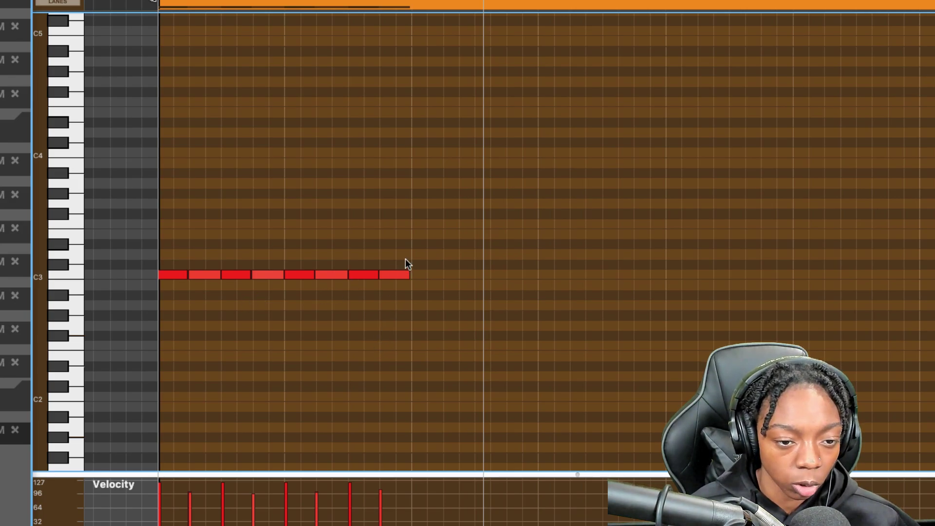
left_click_drag(420, 279, 413, 278)
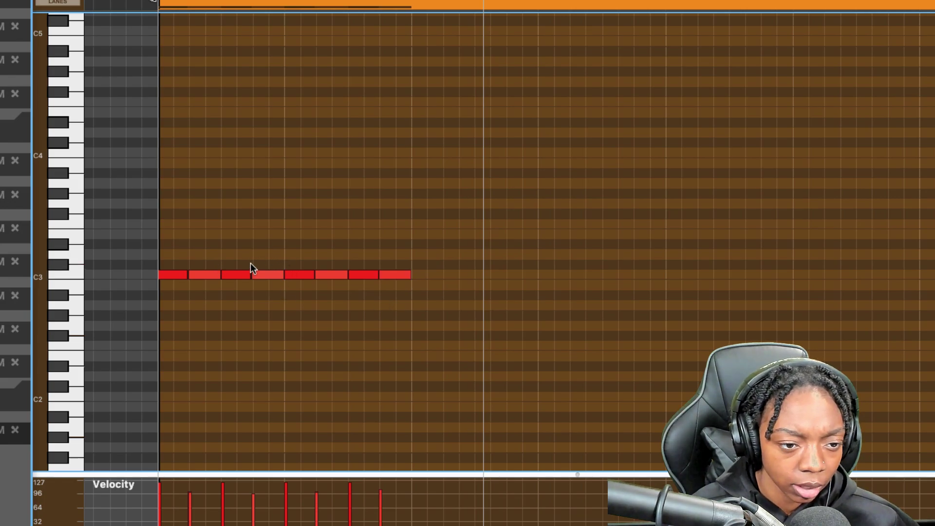
Duplicate the eight C3 notes directly after the originals to fill the second bar.
left_click_drag(207, 314, 158, 326)
key("d")
left_click(410, 236)
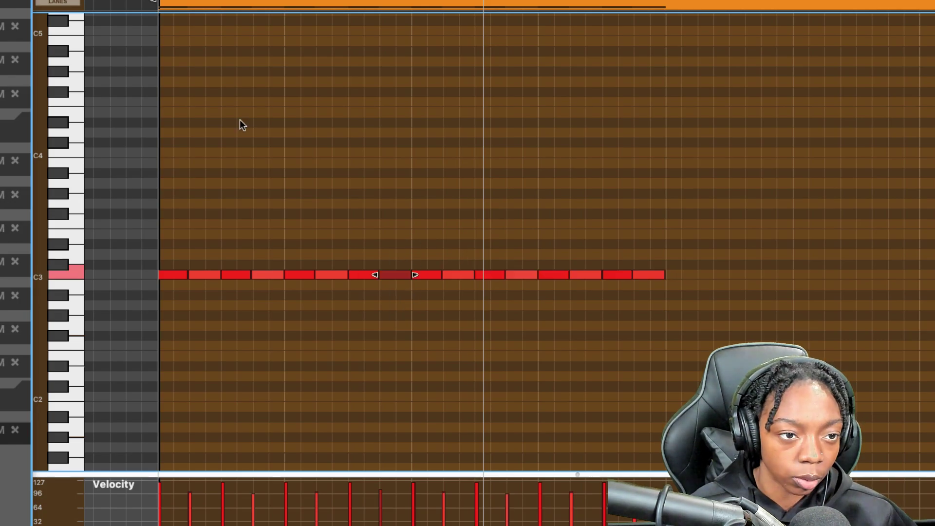
Shorten the first bar's last C3 note to about a quarter of its length and fill the gap with three equally short C3 notes.
scroll(239, 119, "up", 5)
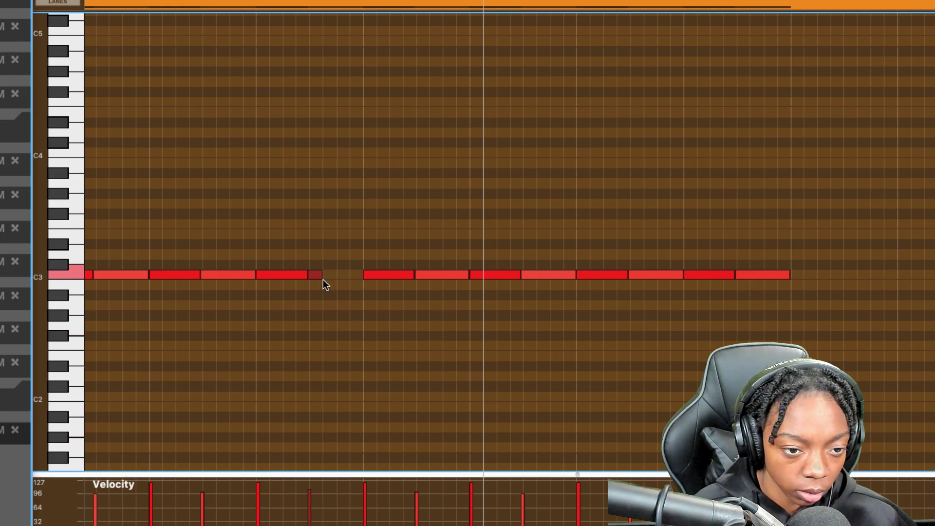
left_click_drag(323, 279, 323, 279)
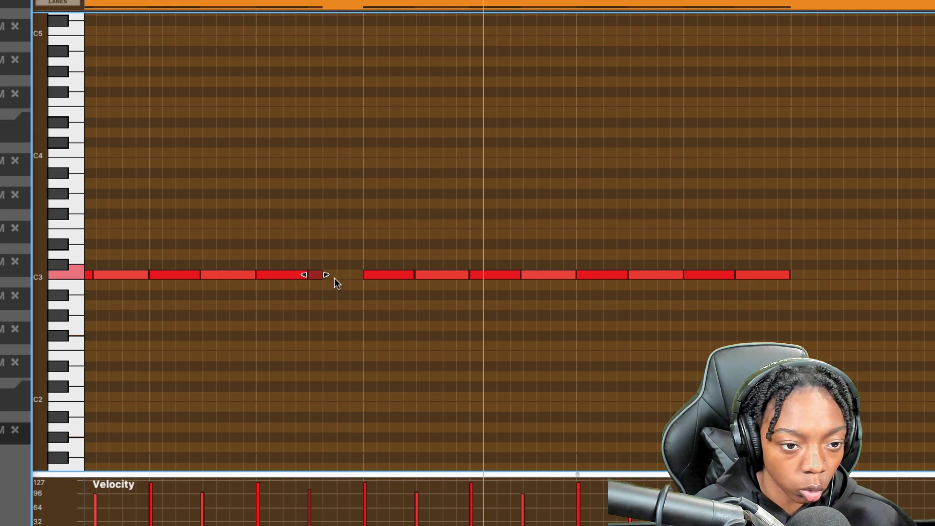
left_click(336, 274)
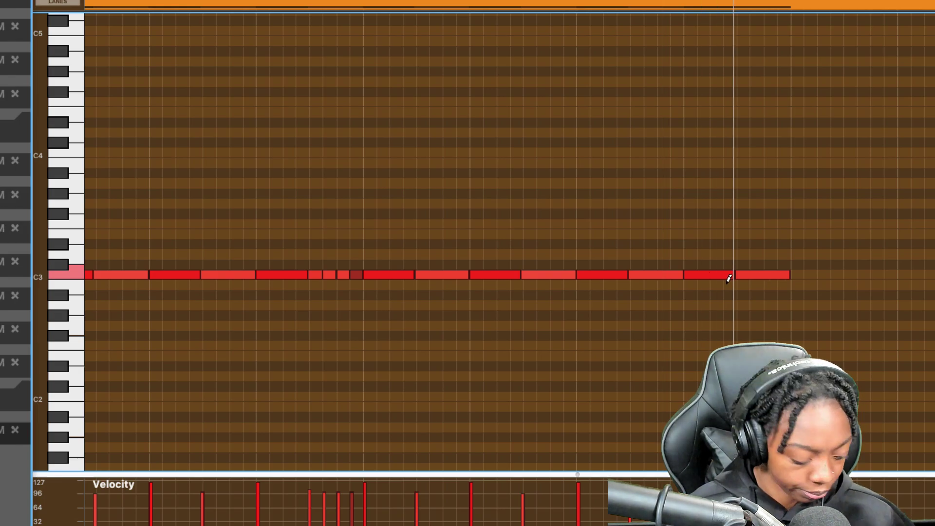
Replace each of the last two C3 notes in the second bar with three short consecutive C3 notes.
key("q")
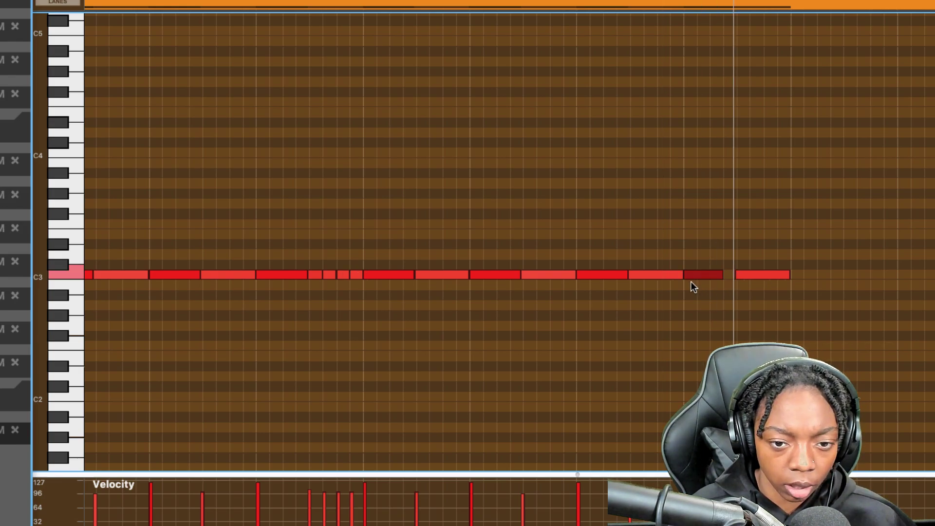
left_click_drag(723, 274, 690, 281)
left_click(702, 275)
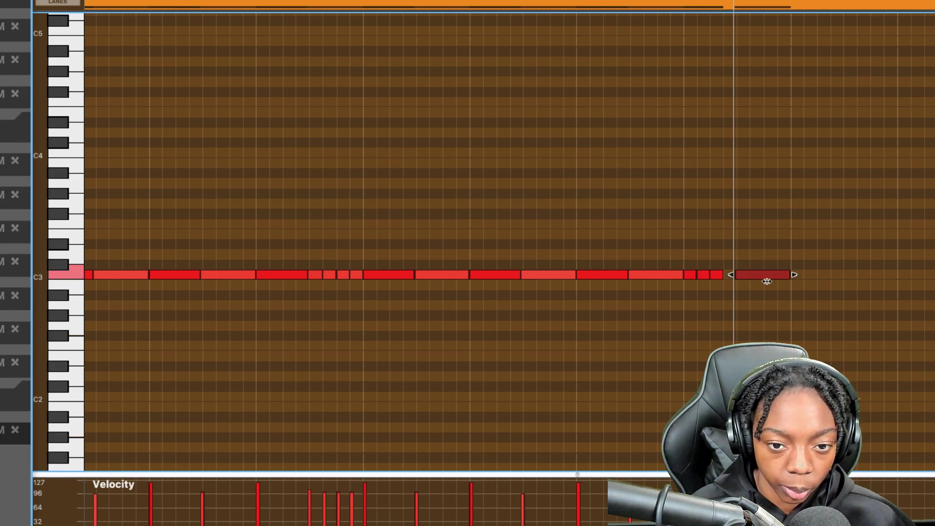
key("d")
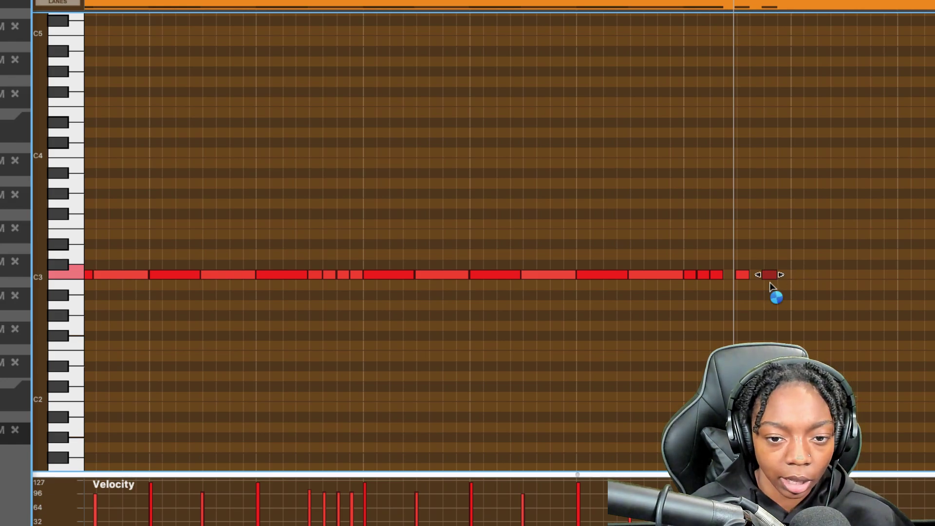
left_click(757, 276)
left_click_drag(759, 275, 778, 275)
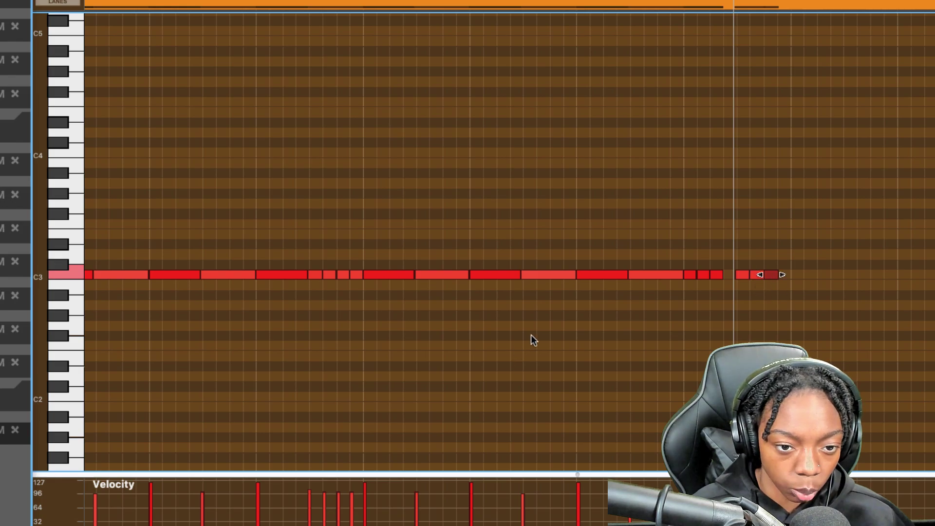
Draw three short descending notes at G2, F2 and D#2 under the second bar's fourth C3 note and play the pattern.
left_click(529, 325)
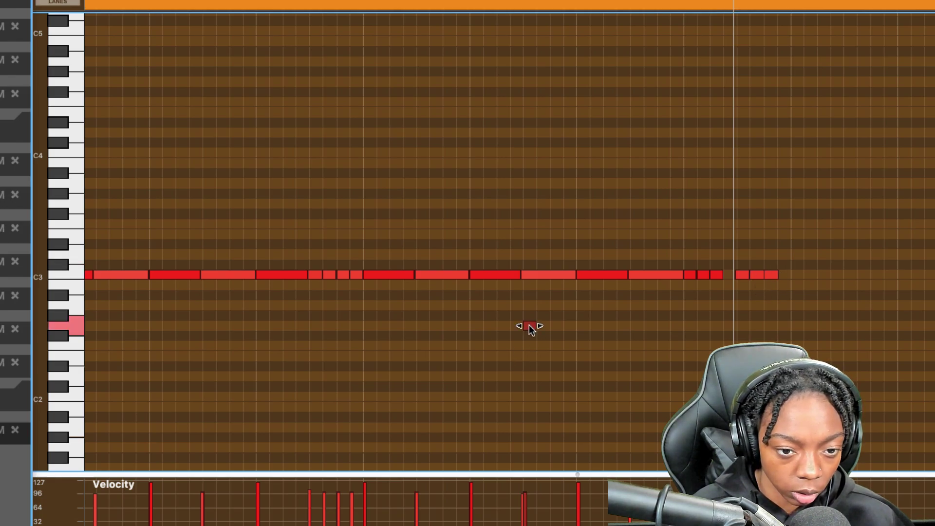
left_click(543, 345)
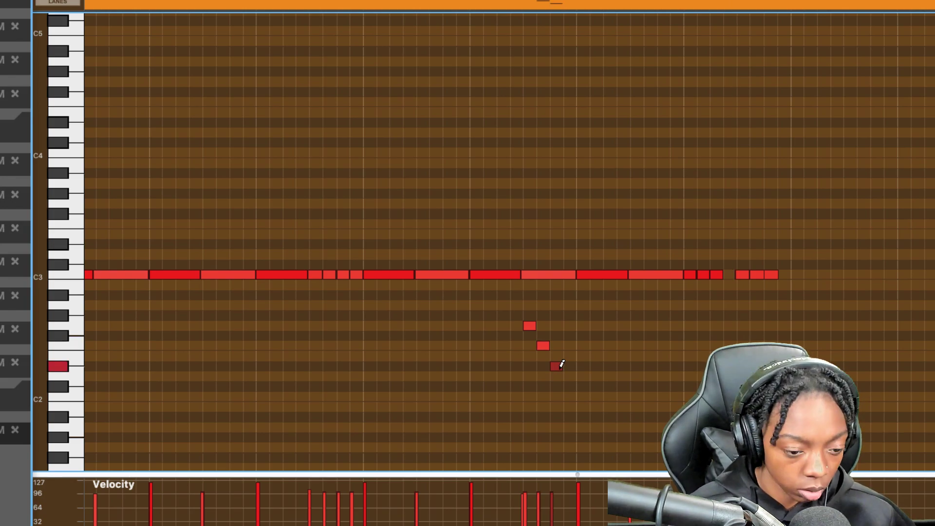
key("space")
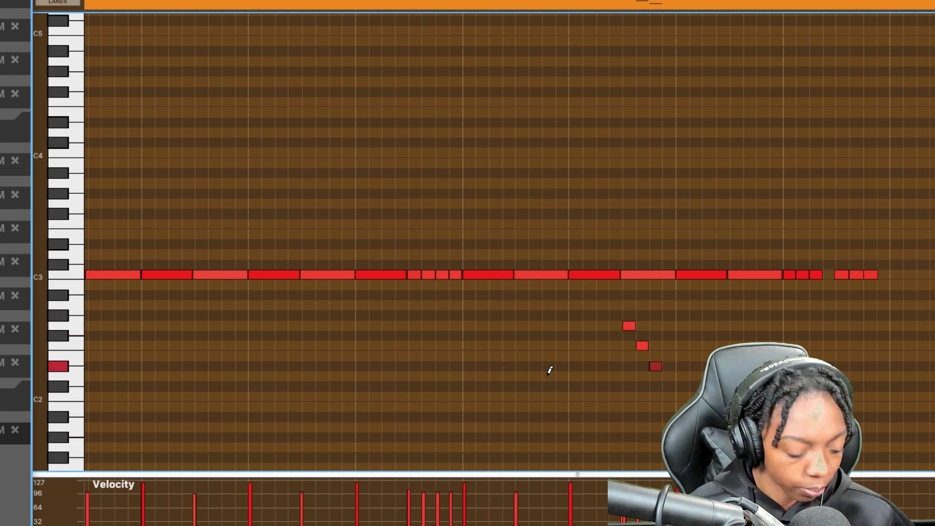
Try two rising velocity ramps across the four short C3 notes ending the first bar, the second starting lower, playing the pattern after each.
scroll(475, 363, "left", 2)
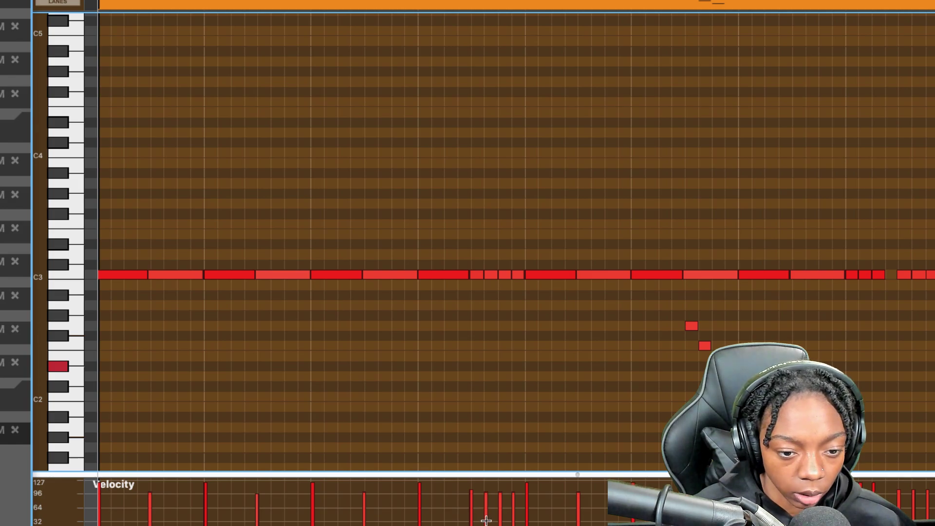
left_click_drag(489, 520, 518, 482)
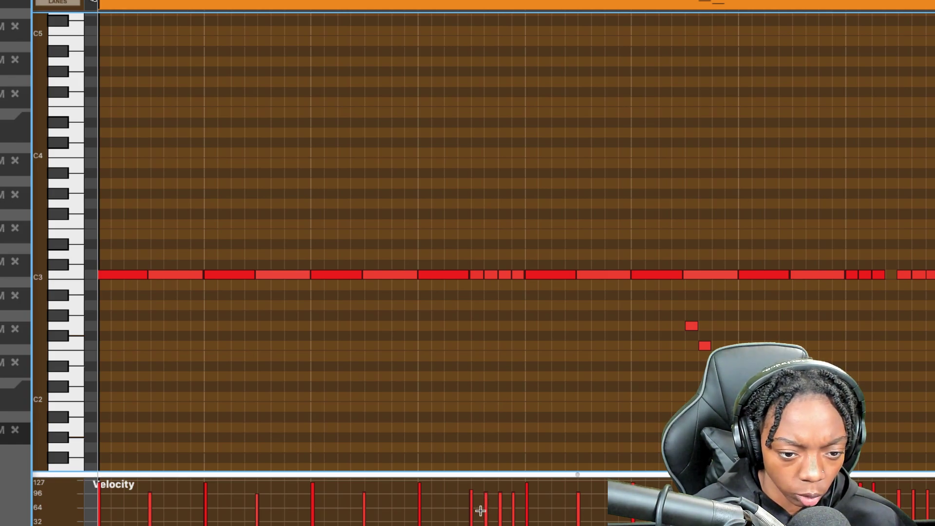
left_click_drag(465, 520, 520, 483)
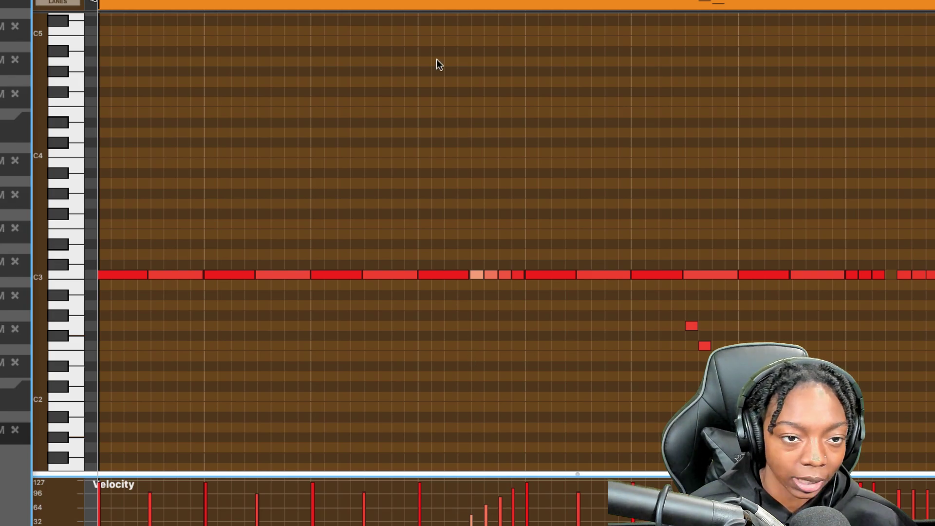
left_click(417, 3)
key("space")
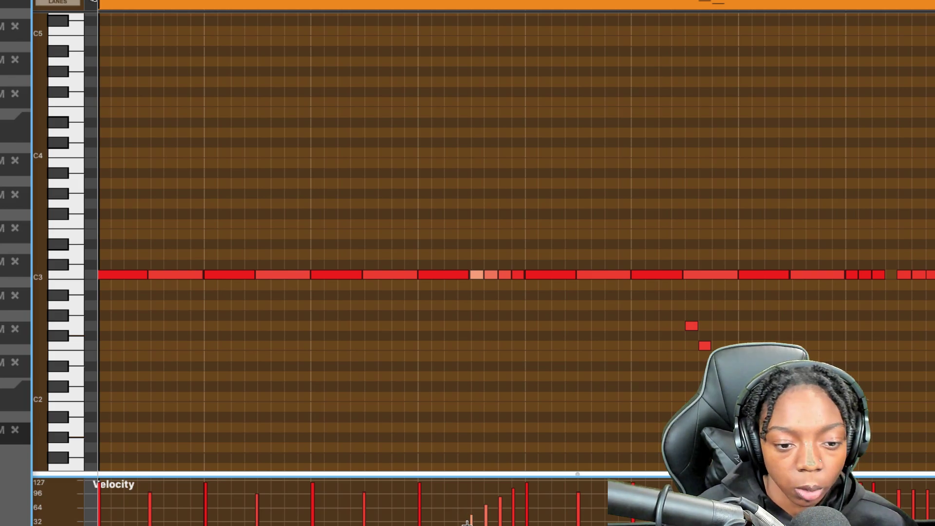
left_click_drag(472, 522, 521, 486)
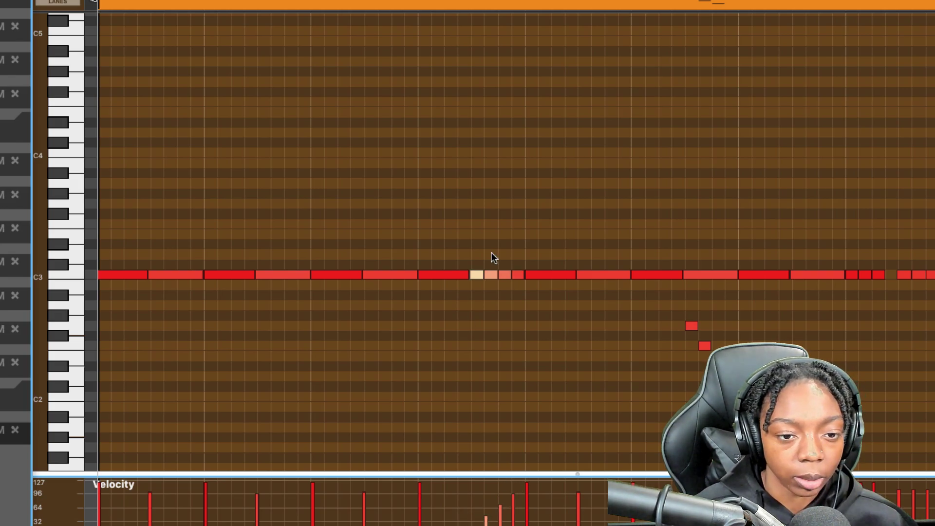
key("space")
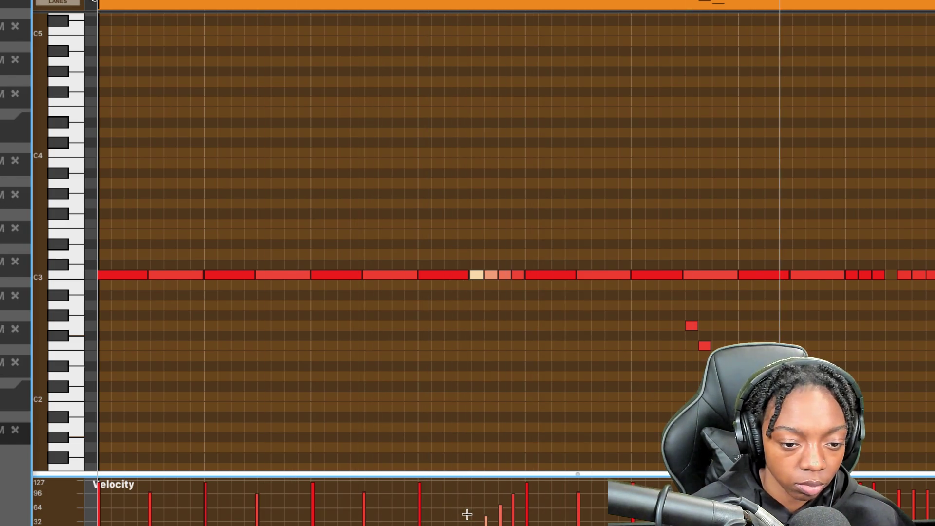
Redraw the velocity ramp over the first bar's four short C3 notes, rising from about 64 to 127, and play the pattern.
left_click_drag(469, 506, 519, 486)
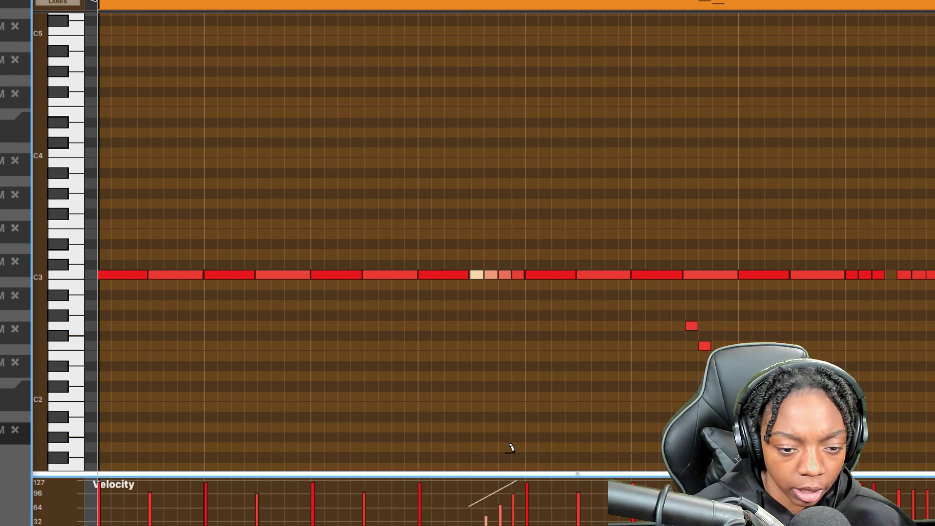
key("space")
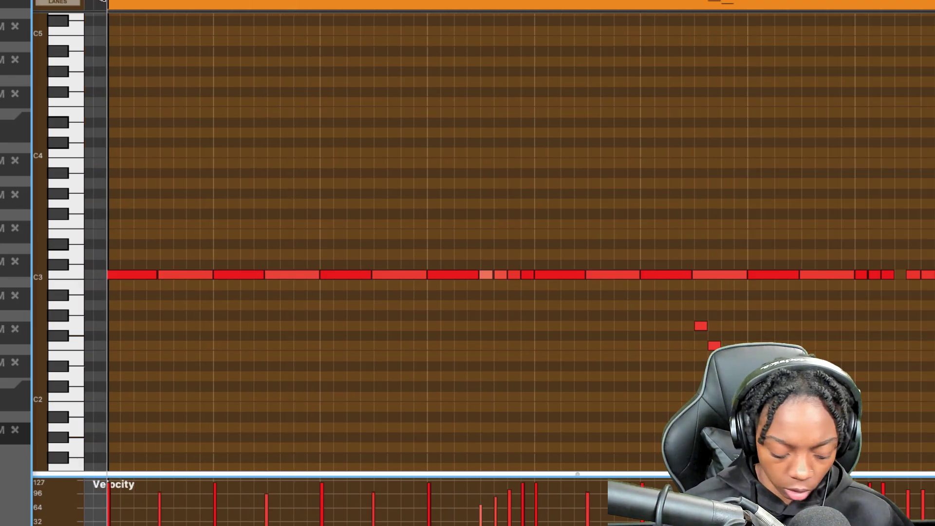
key("space")
key("g")
key("g")
key("g")
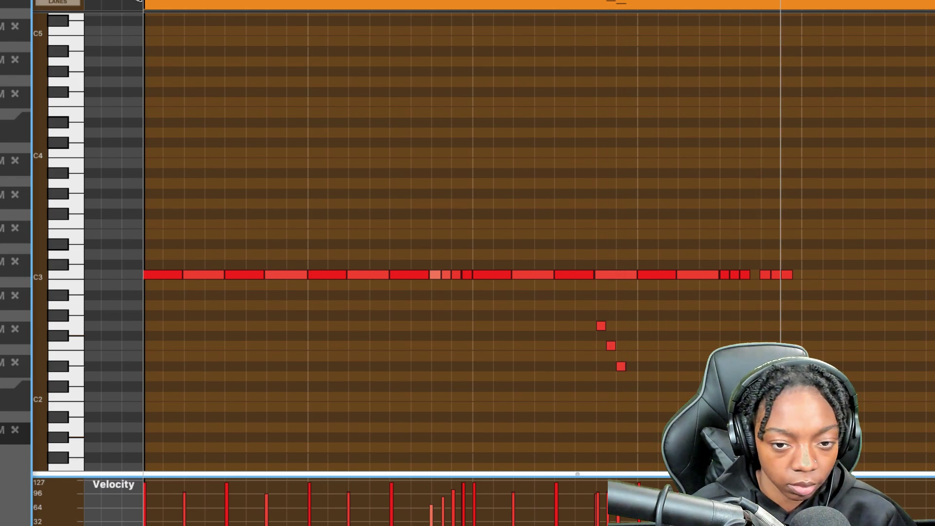
Place four short C2 notes under the first bar's off-beat C3 notes and copy them into the second bar at A#1.
left_click_drag(643, 310, 583, 409)
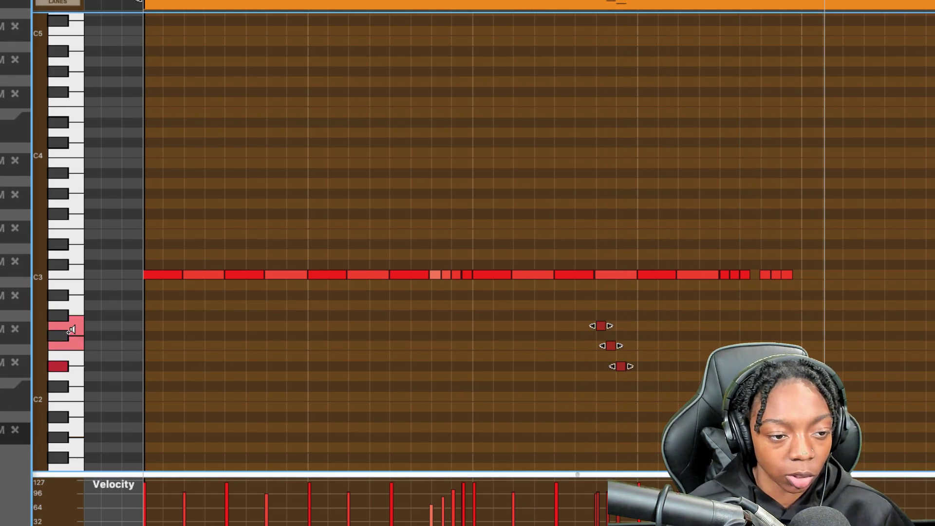
left_click(193, 397)
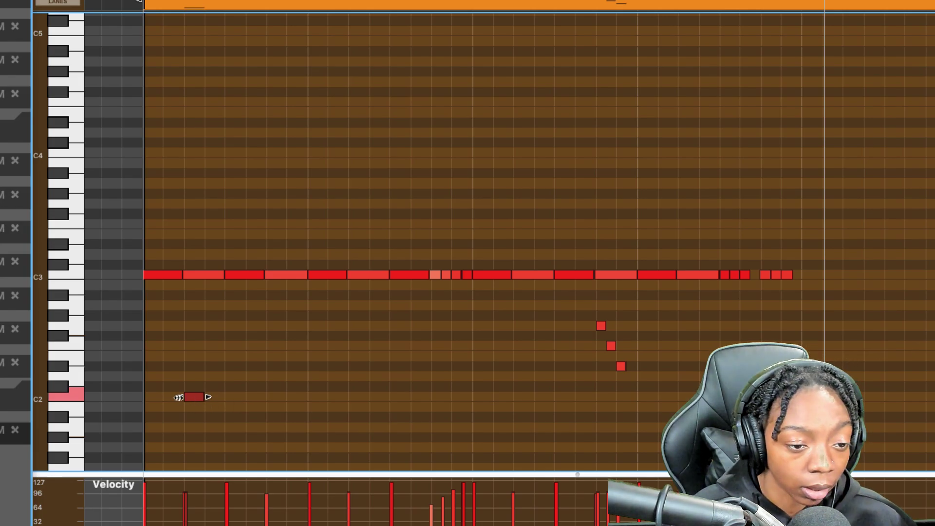
left_click_drag(190, 397, 266, 403)
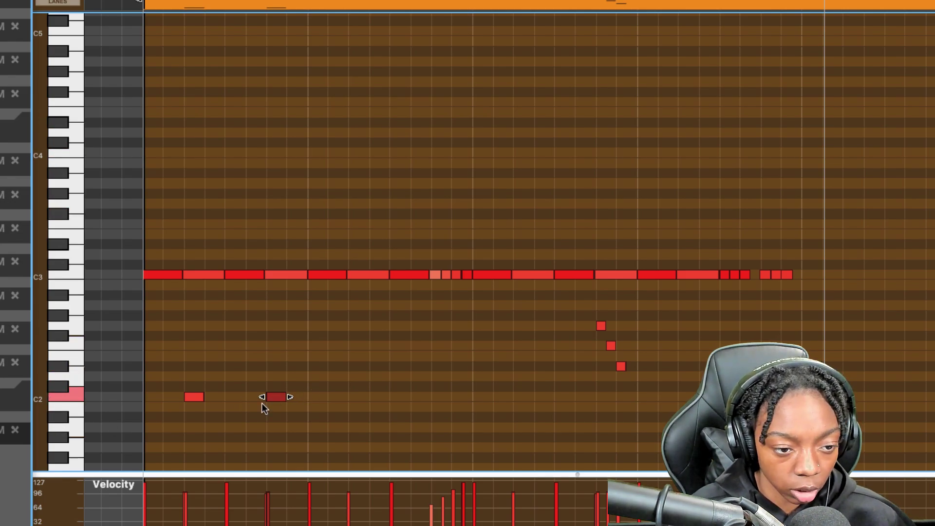
left_click_drag(311, 380, 351, 397)
key("space")
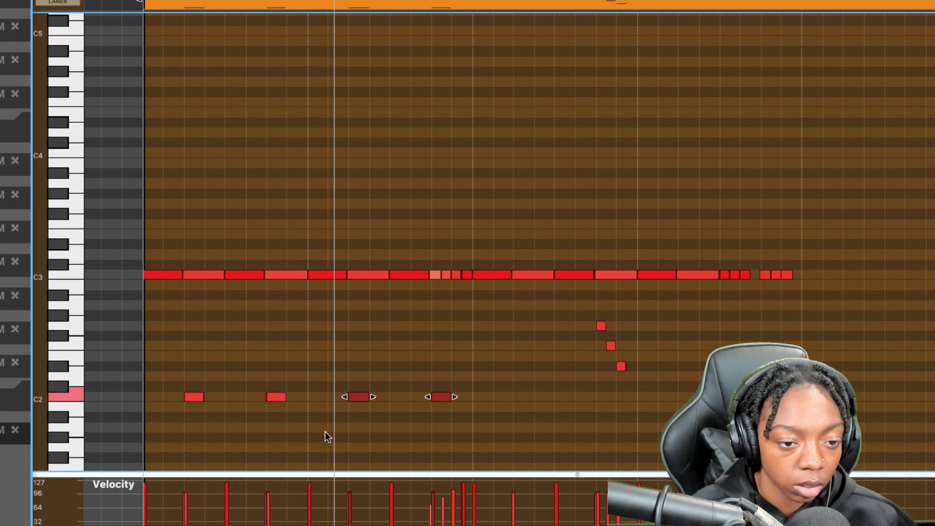
left_click_drag(480, 372, 531, 416)
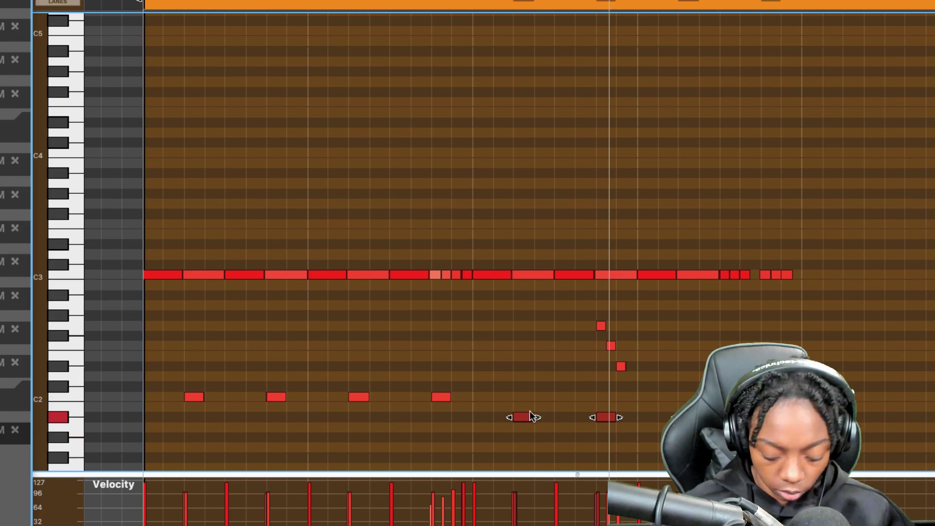
key("space")
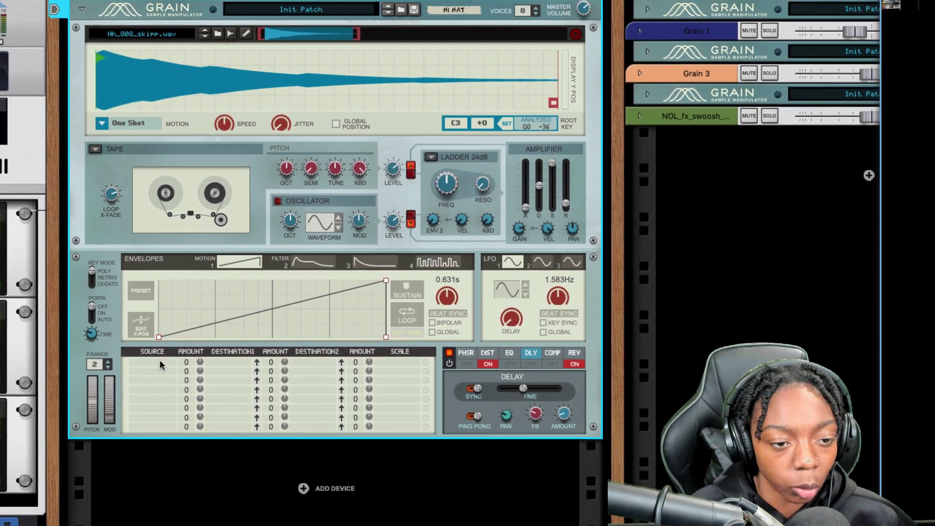
Switch to the hi-hat's Grain device in the rack and set the first modulation source to Key In Octave.
left_click(269, 333)
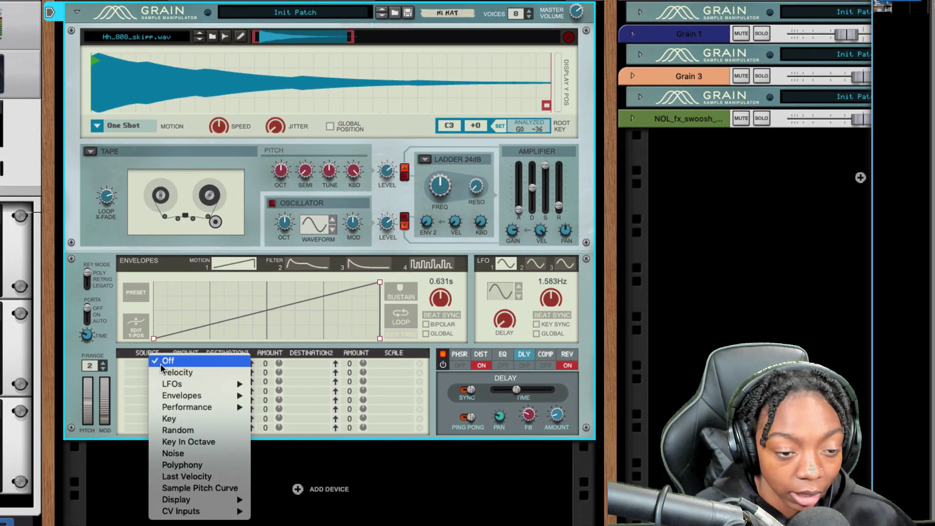
left_click(200, 441)
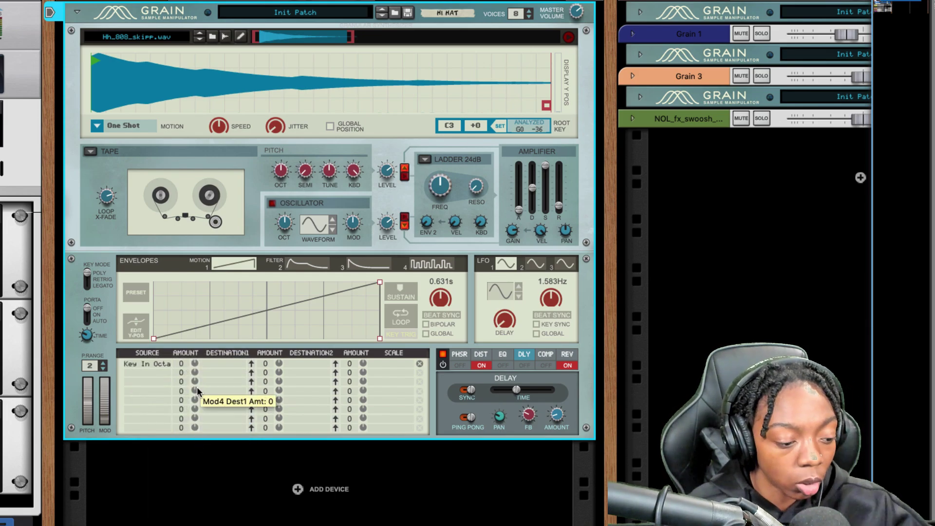
Route the Key In Octave modulation source to Amp Pan with an amount of 54 in the hi-hat's Grain.
left_click_drag(201, 376, 235, 81)
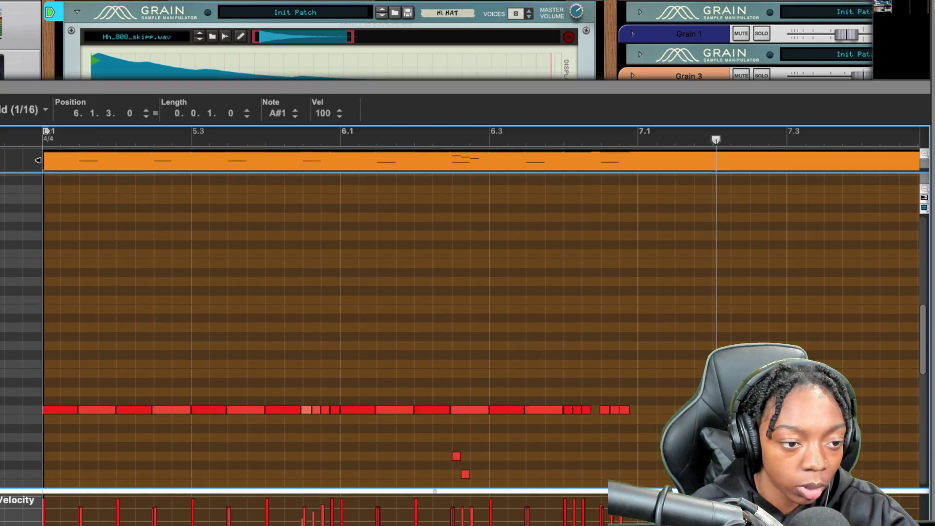
key("F6")
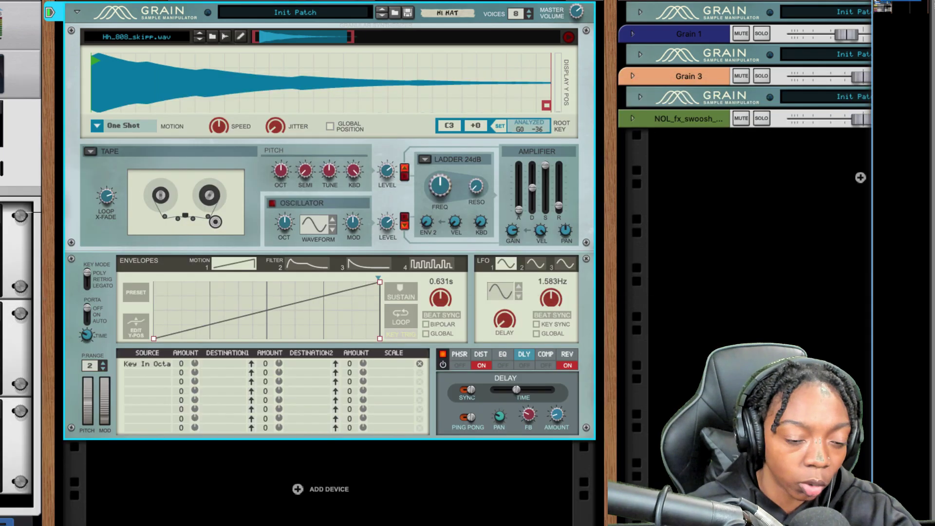
left_click(231, 362)
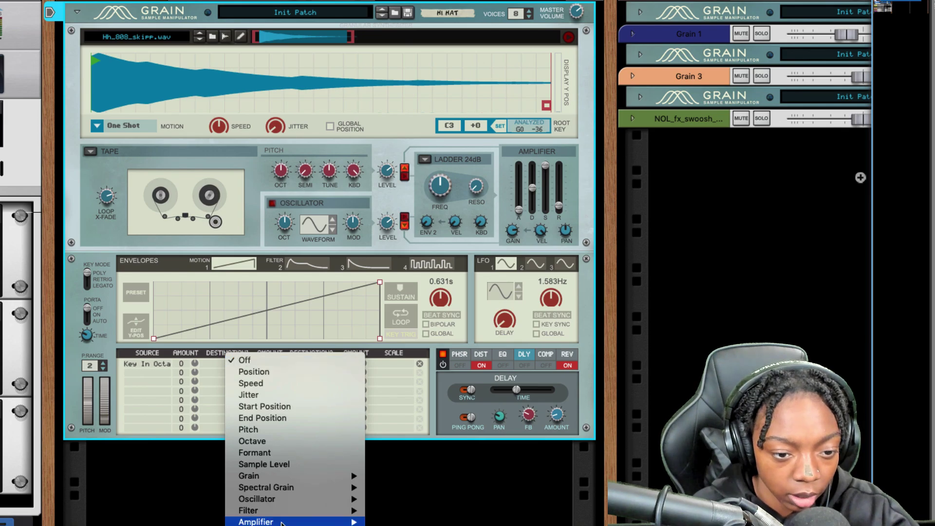
mouse_move(281, 522)
left_click(387, 525)
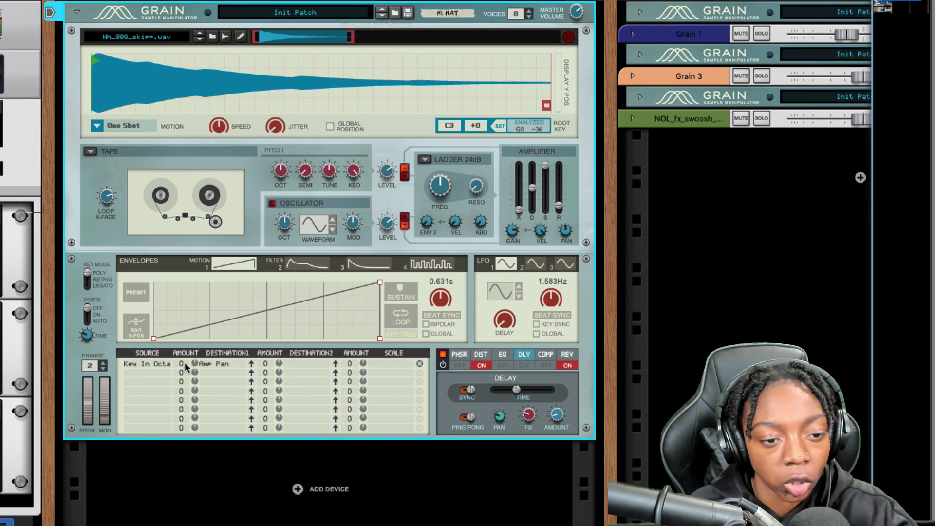
left_click_drag(183, 360, 198, 250)
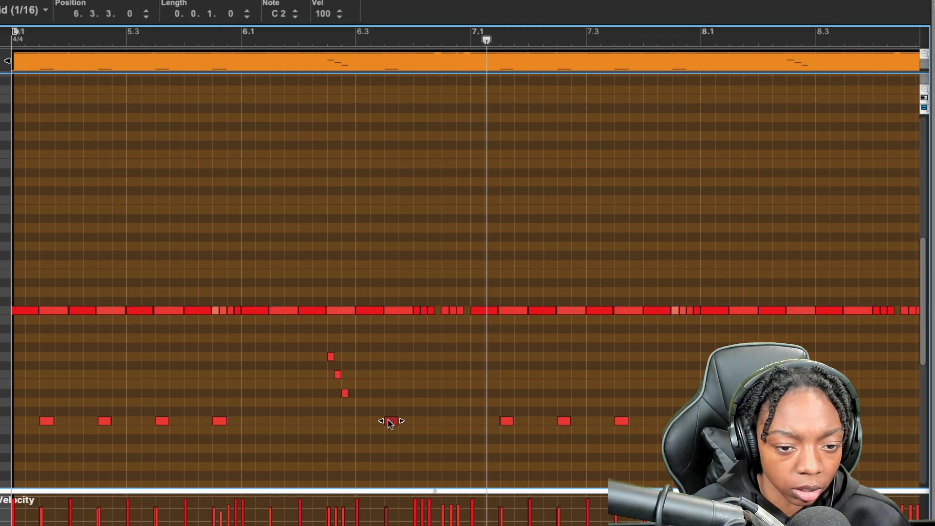
Add short C2 notes at 6.3.3 and 6.4.3 and play the pattern from bar 5.
left_click_drag(389, 423, 448, 421)
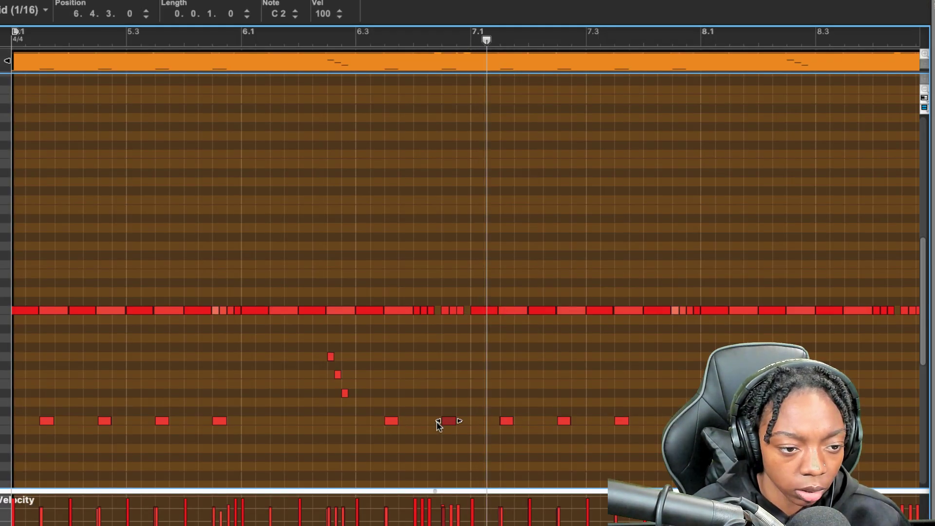
left_click(13, 44)
key("space")
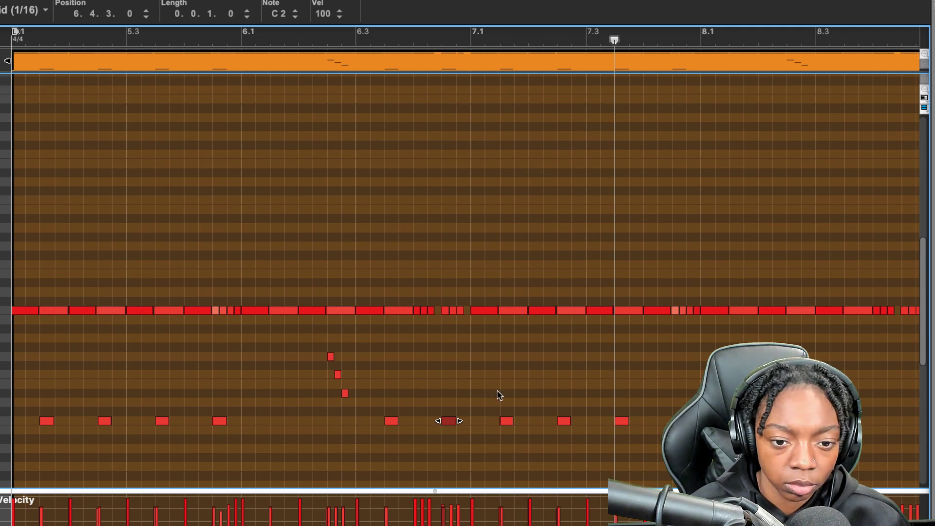
Transpose the four short C2 notes starting at 7.1.3 down to A1 and play the pattern from the start.
left_click_drag(492, 379, 693, 451)
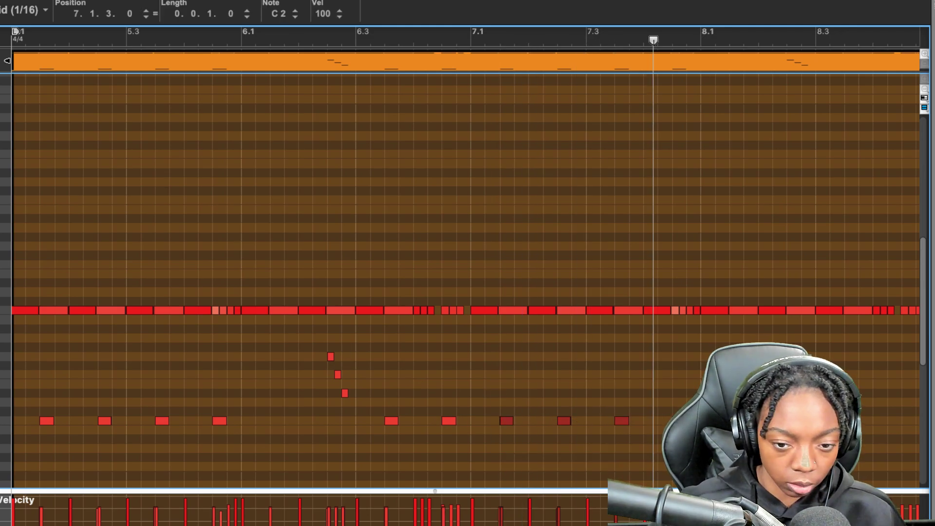
key("shift+super+Down")
key("shift+Up")
key("Down")
key("Down")
key("Down")
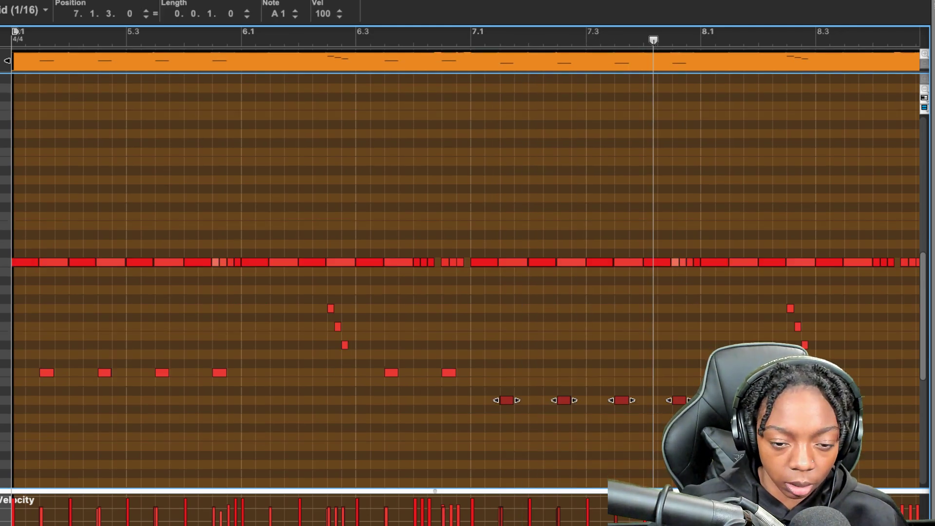
key("space")
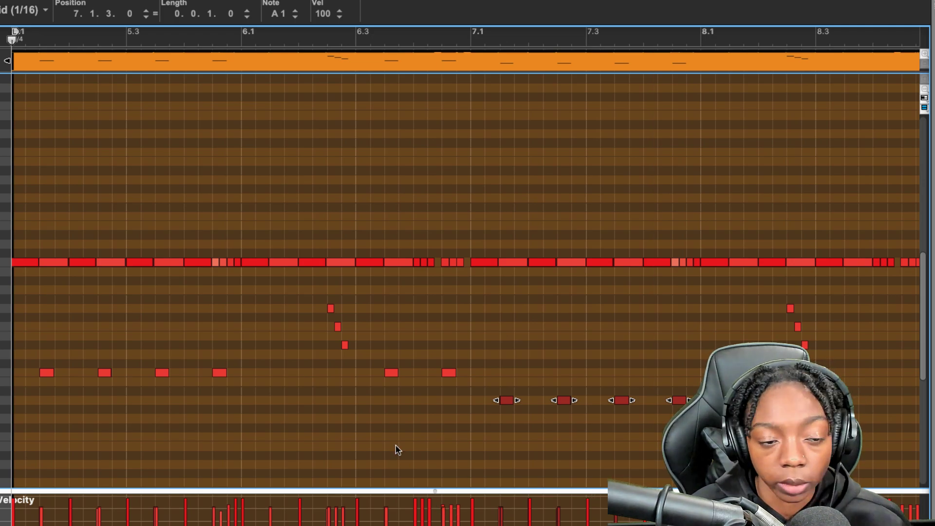
key("space")
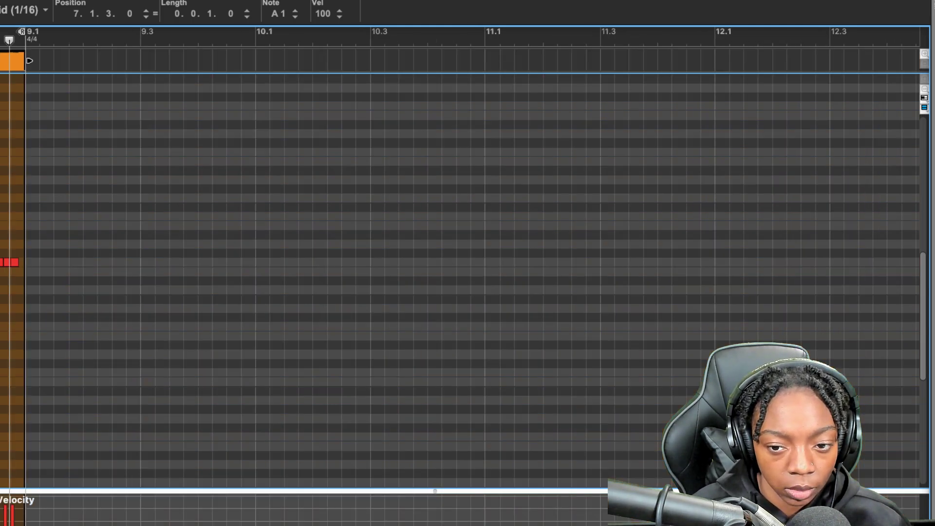
Add short A1 notes at 8.3.3 and 8.4.3 and play the pattern from bar 8.
scroll(144, 376, "left", 10)
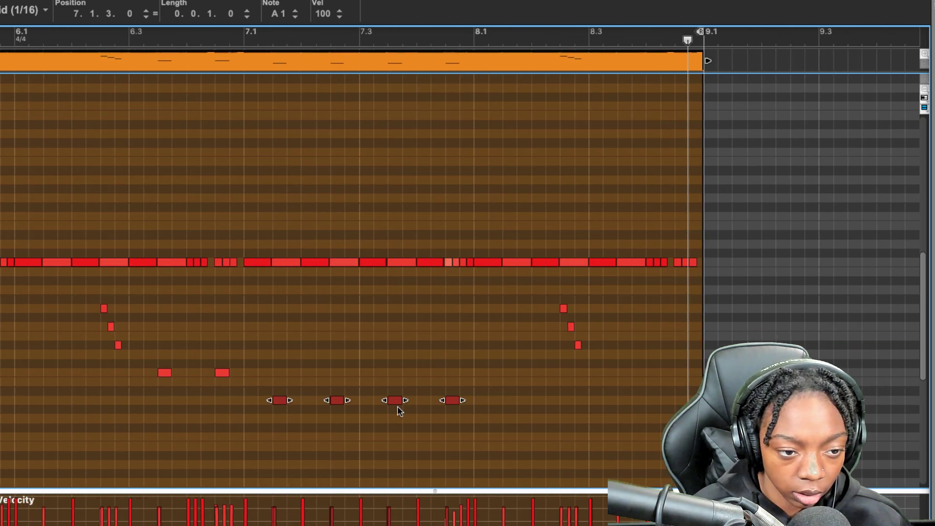
left_click(623, 403)
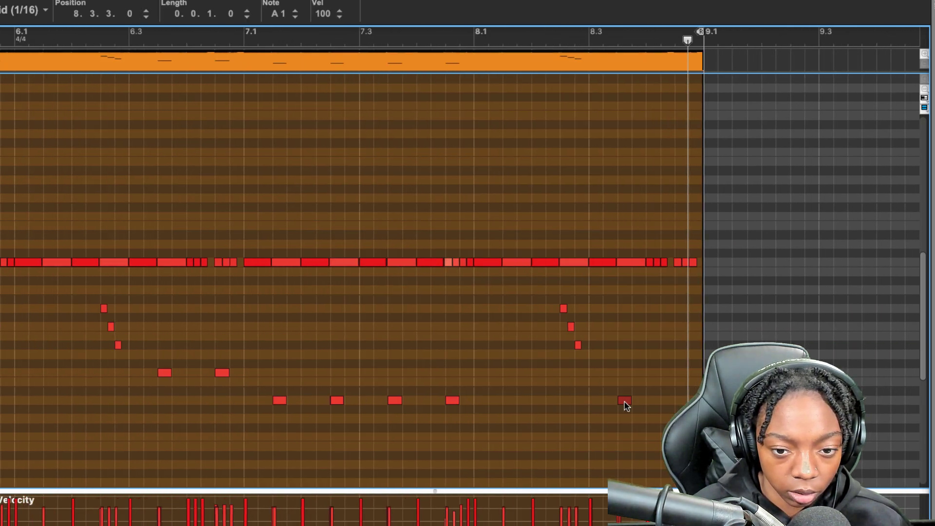
left_click(667, 403)
left_click_drag(671, 403, 685, 403)
left_click(518, 34)
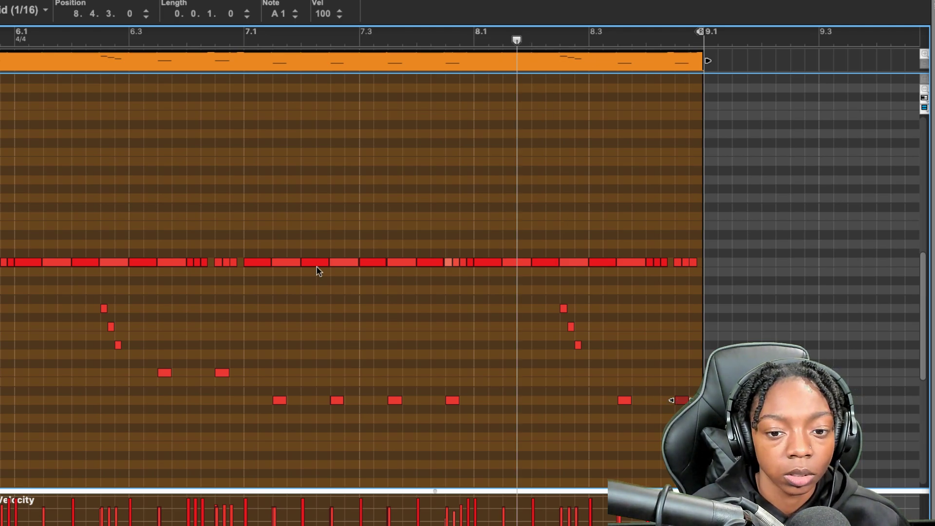
key("space")
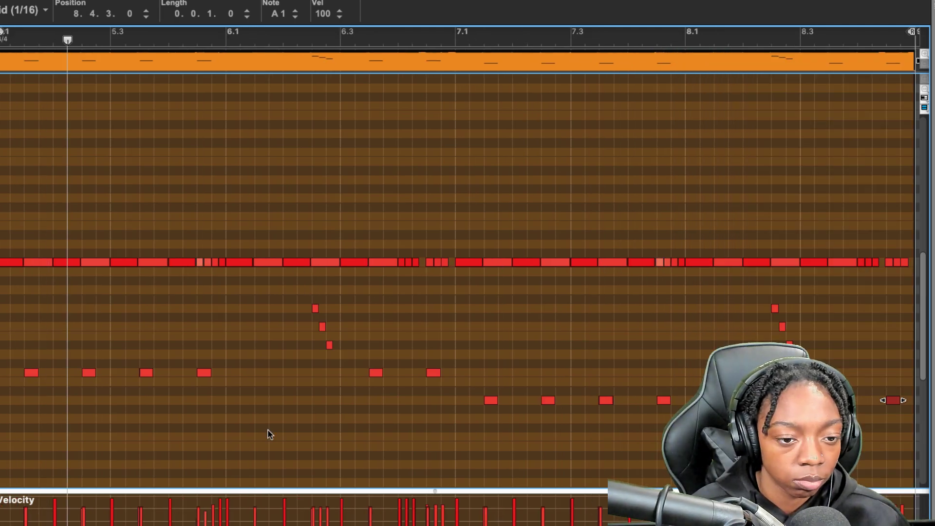
Add short B1 notes at 6.1.3 and 6.2.3 while the pattern loops, and stop playback.
left_click(262, 381)
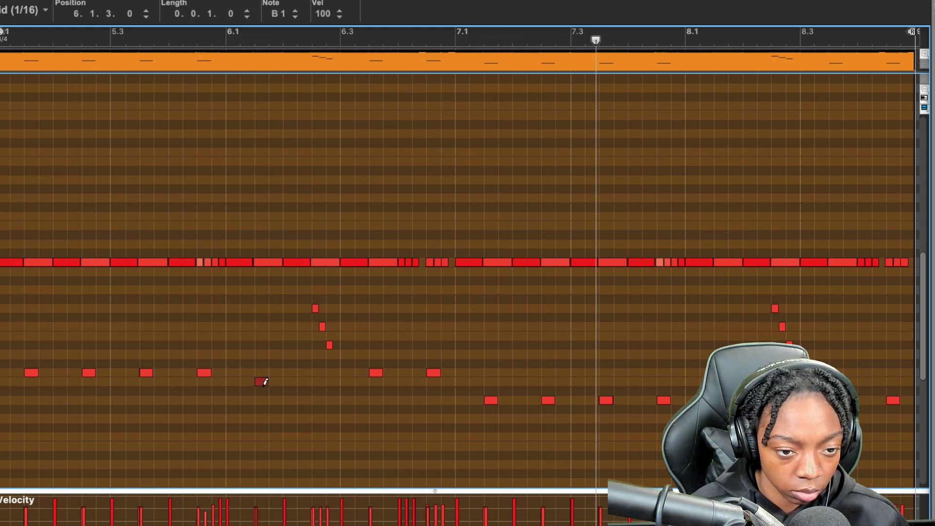
left_click(304, 381)
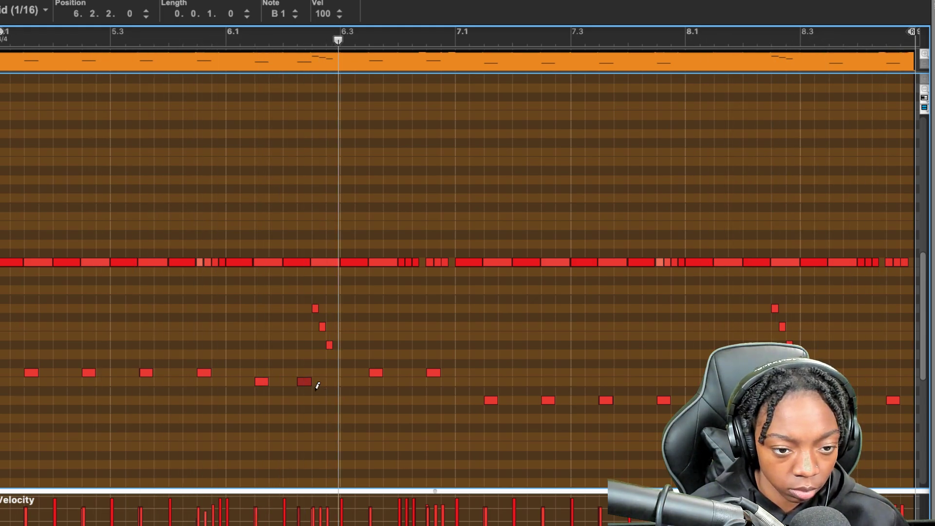
left_click_drag(307, 385, 322, 385)
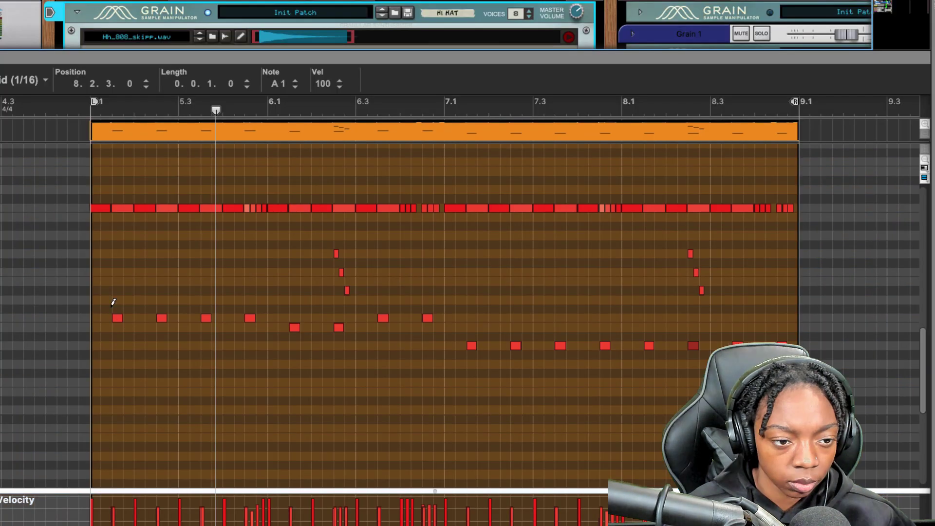
key("space")
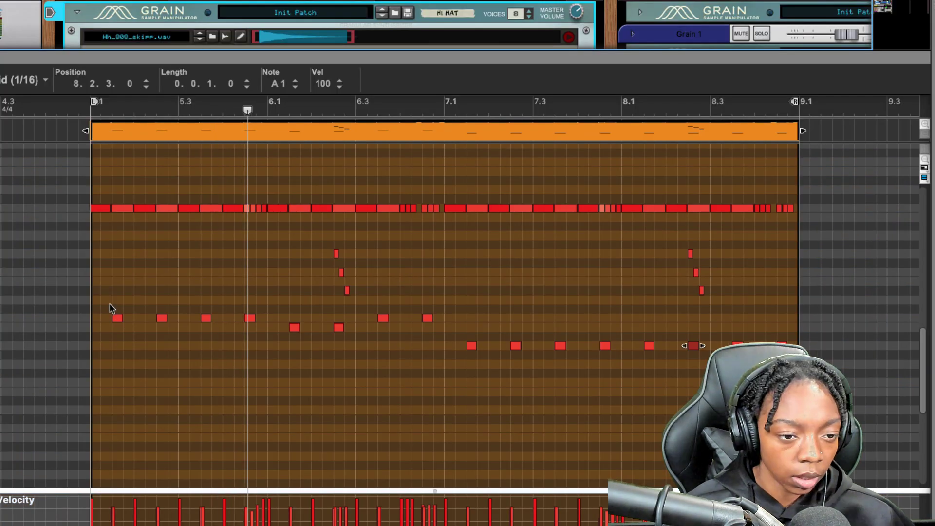
Mute the C3 hats and the descending notes, keeping the low C2, B1 and A1 notes active, and play the clip from bar 5.
left_click_drag(110, 296, 804, 377)
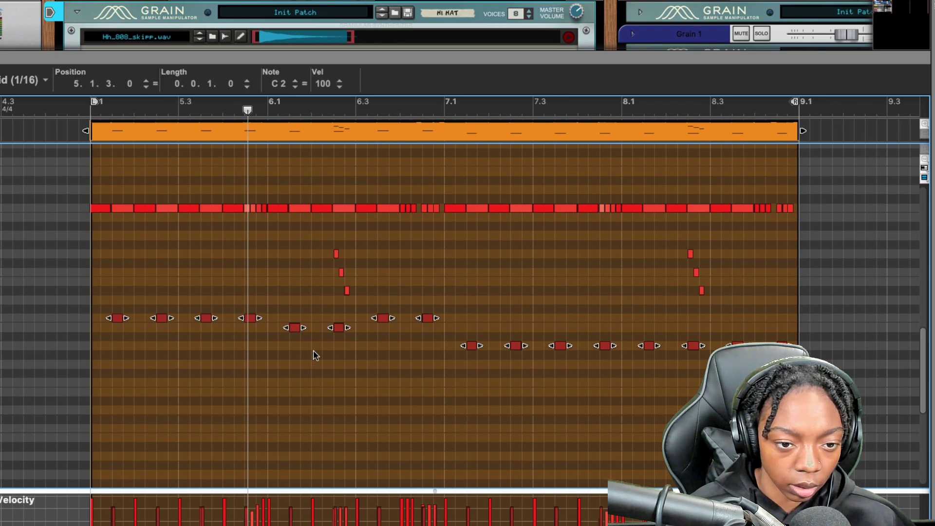
right_click(340, 330)
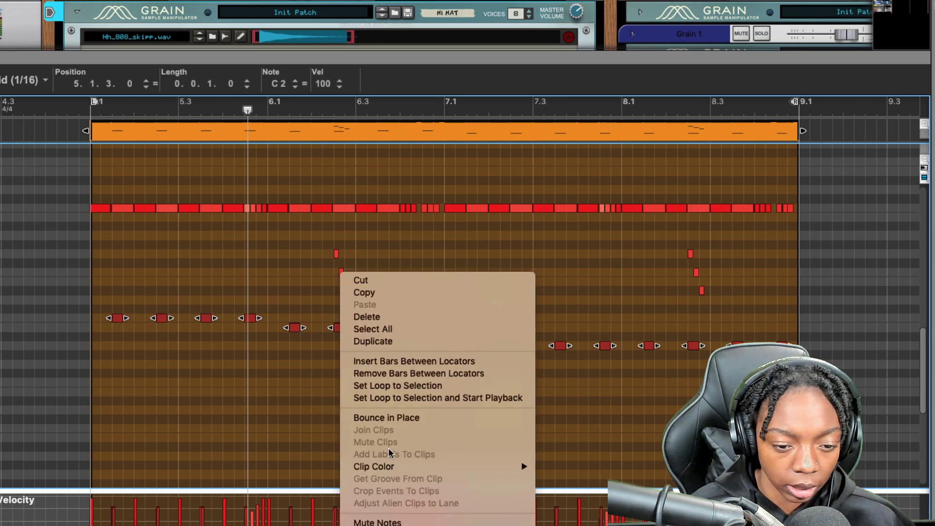
left_click(402, 421)
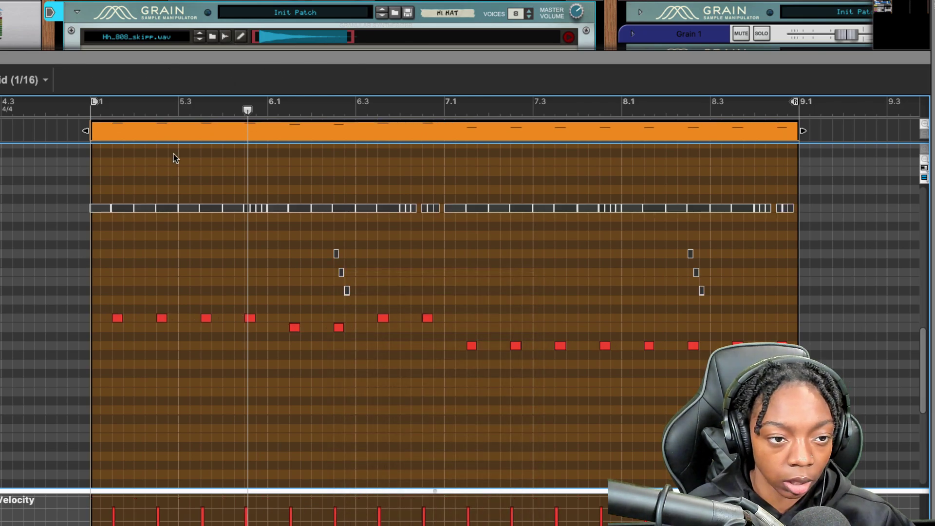
left_click(180, 133)
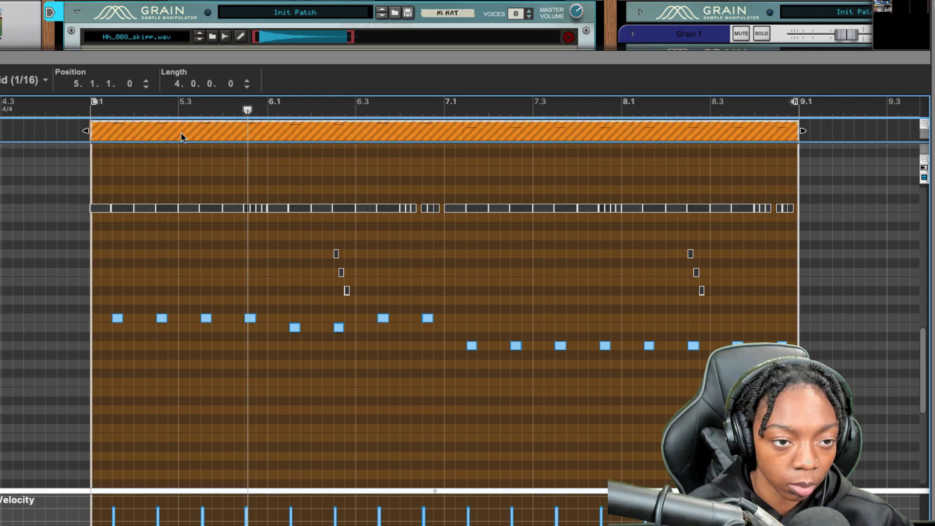
left_click(89, 110)
key("space")
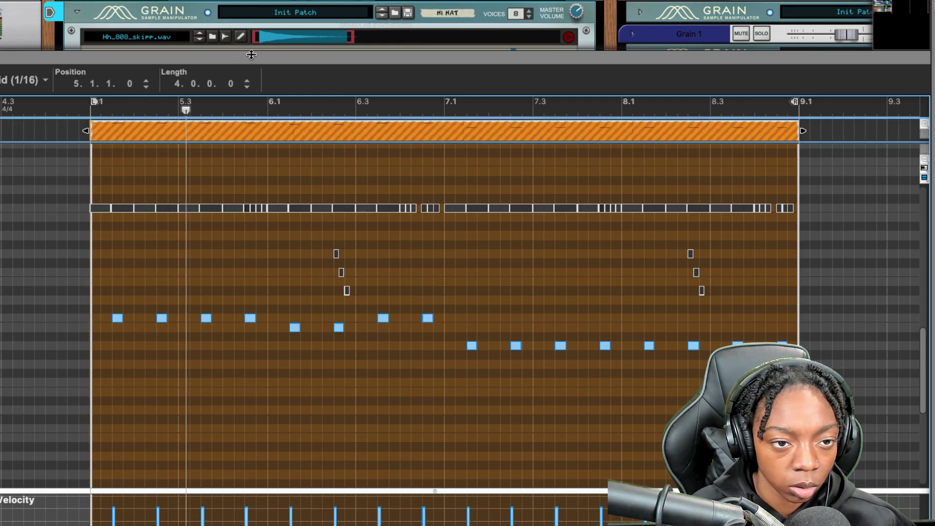
Turn on ping pong in Grain's delay and fine-tune the delay's pan and feedback while the low notes play.
key("F6")
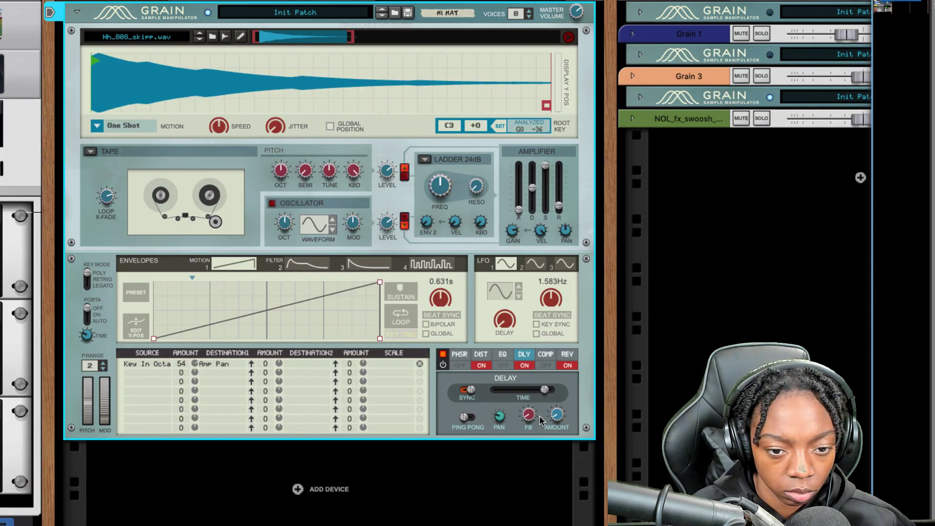
left_click(477, 422)
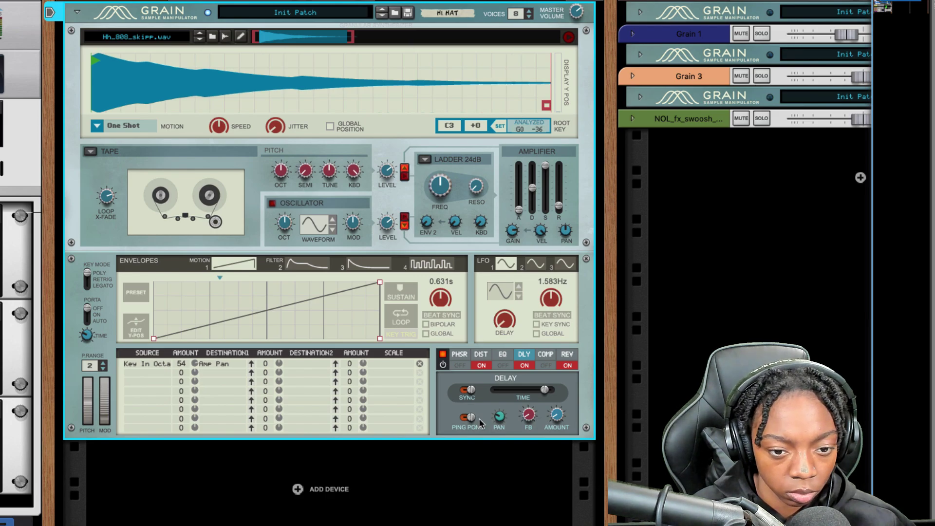
left_click_drag(499, 418, 503, 410)
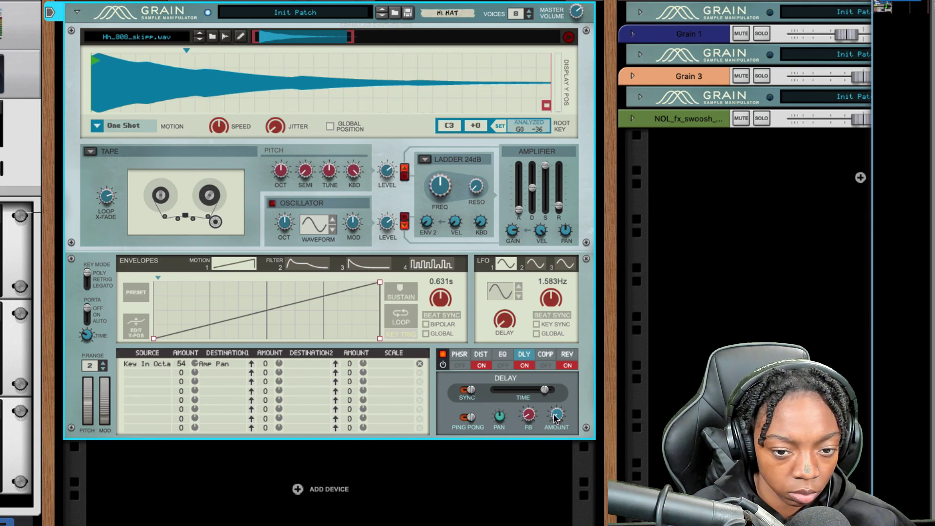
mouse_move(529, 419)
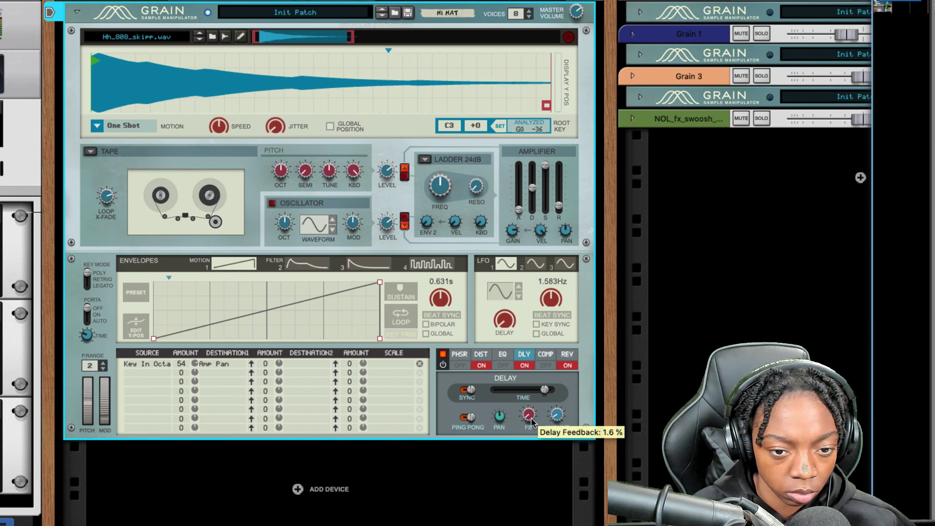
left_click_drag(531, 421, 531, 424)
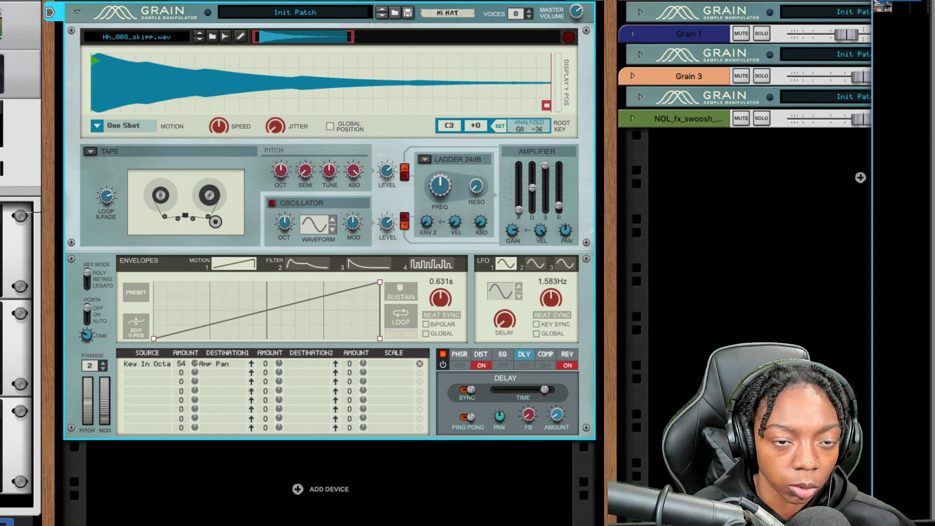
Create The Echo as a send effect in the mixer's fifth FX return and turn on ping-pong and Keep Pitch for its delay.
left_click(405, 1)
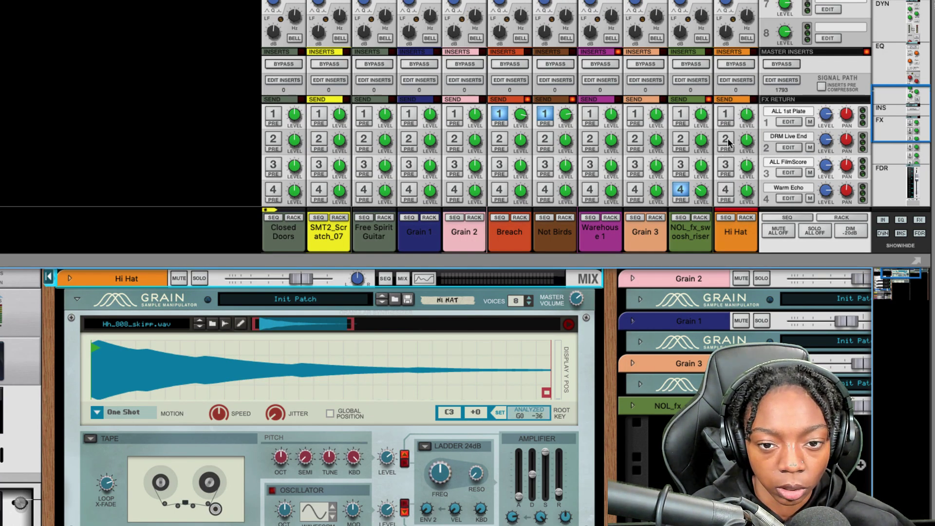
scroll(730, 180, "down", 3)
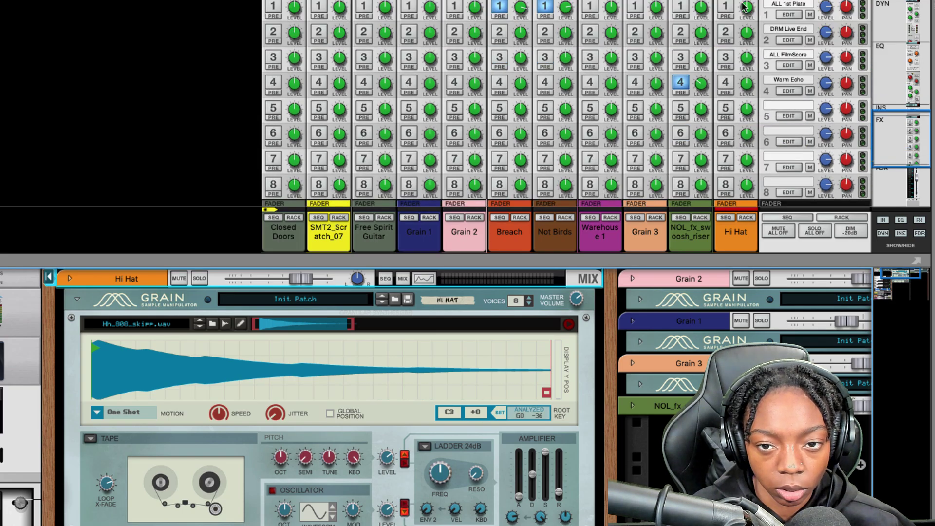
right_click(783, 103)
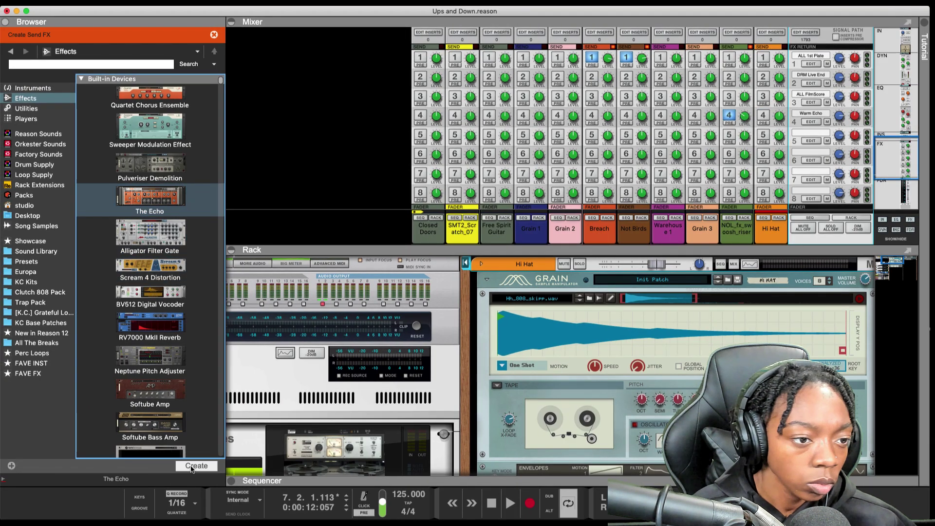
left_click(192, 466)
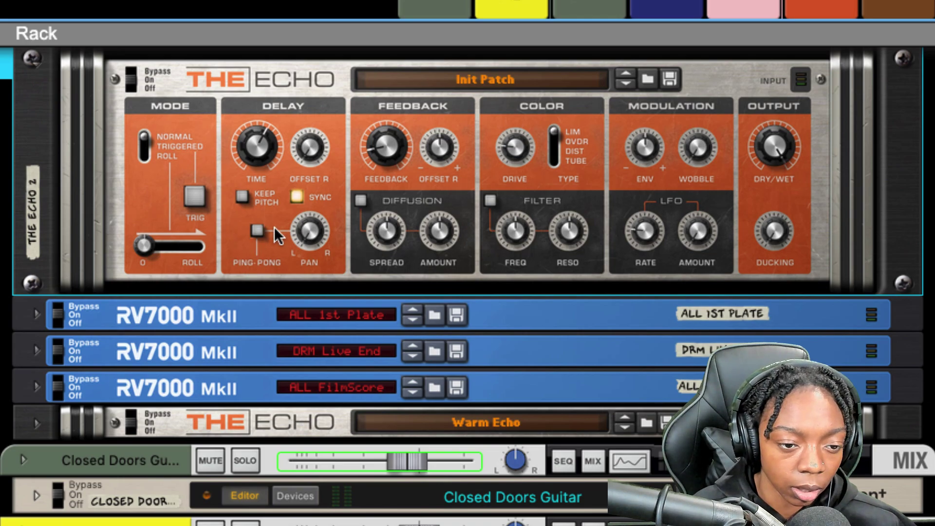
mouse_move(270, 156)
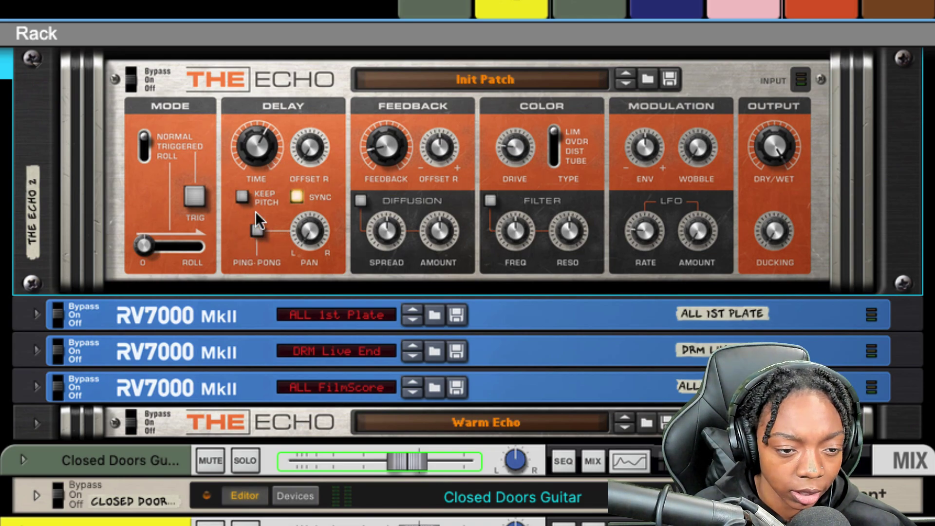
left_click(259, 230)
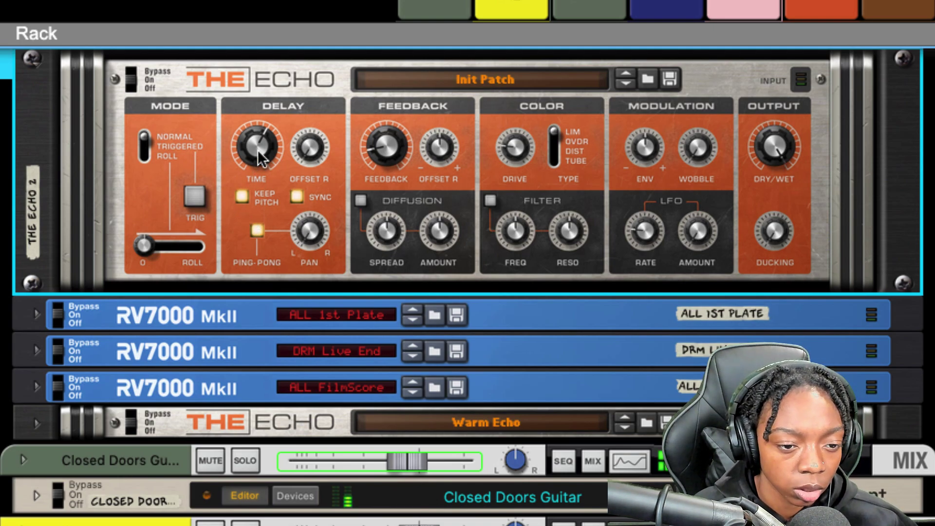
Raise The Echo's drive with the Tube type, and turn on its filter with a higher frequency.
mouse_move(258, 149)
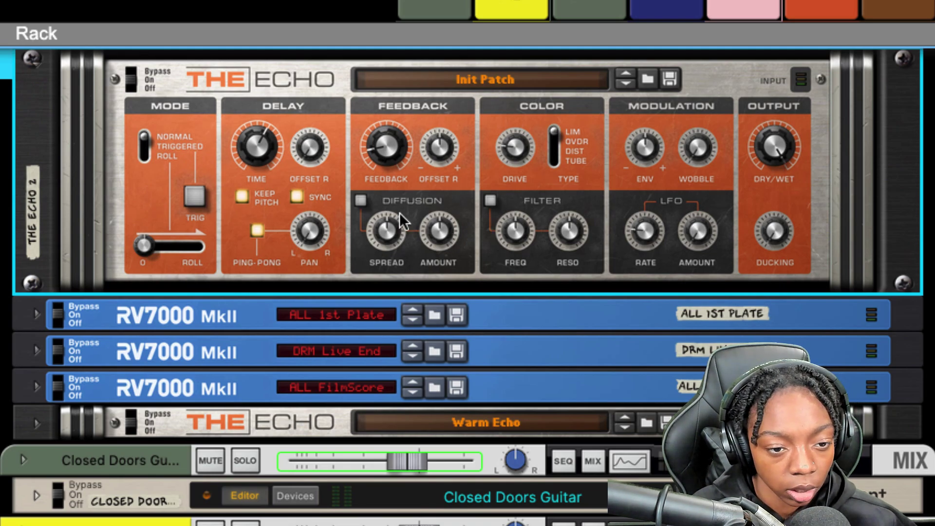
left_click_drag(521, 162, 553, 158)
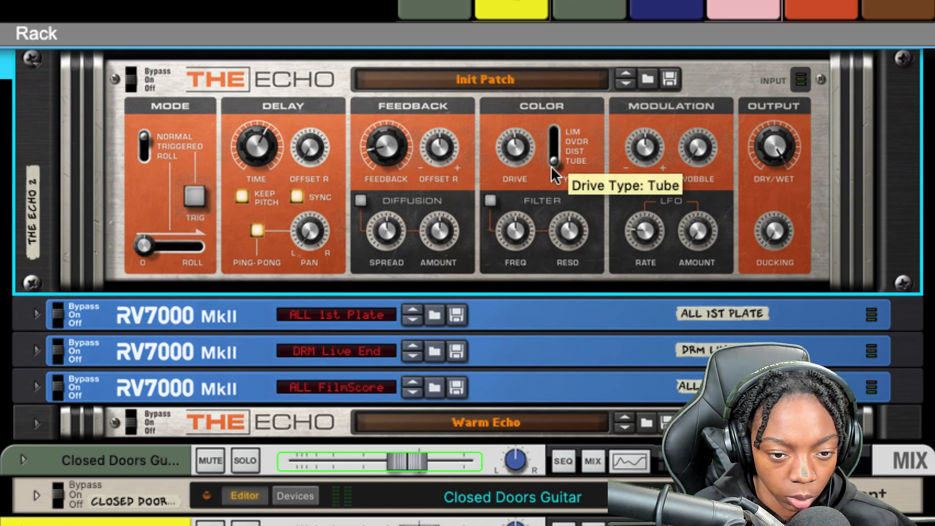
left_click(490, 200)
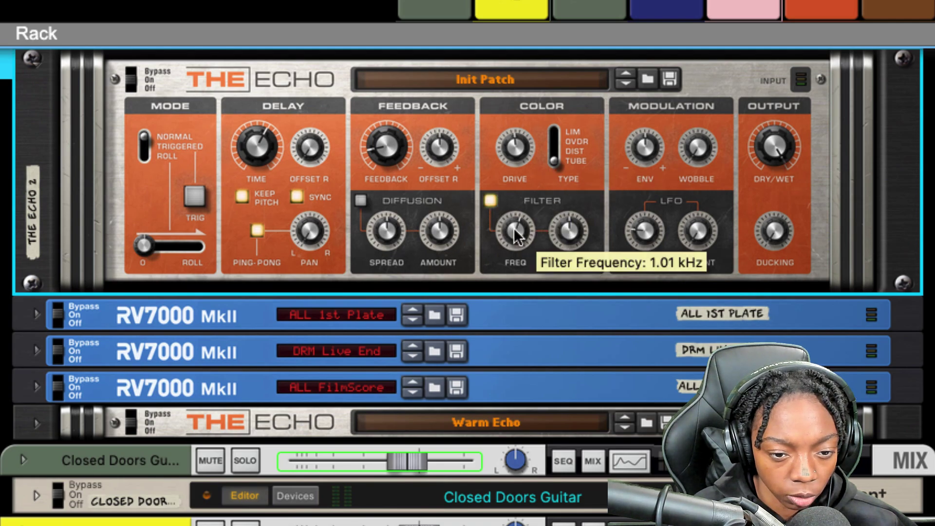
left_click_drag(513, 227, 550, 246)
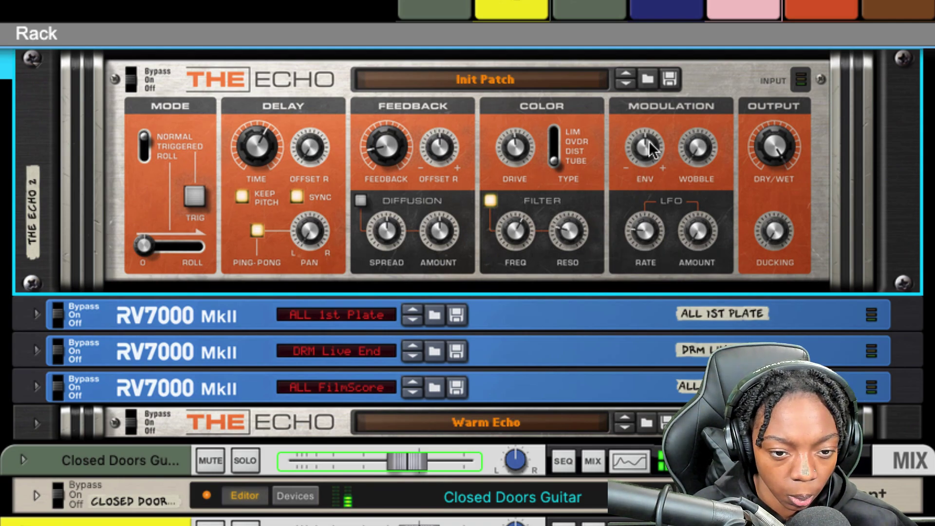
Turn on The Echo's diffusion, adjust its spread, and raise the feedback amount while the track plays.
left_click(360, 200)
left_click_drag(397, 233, 399, 217)
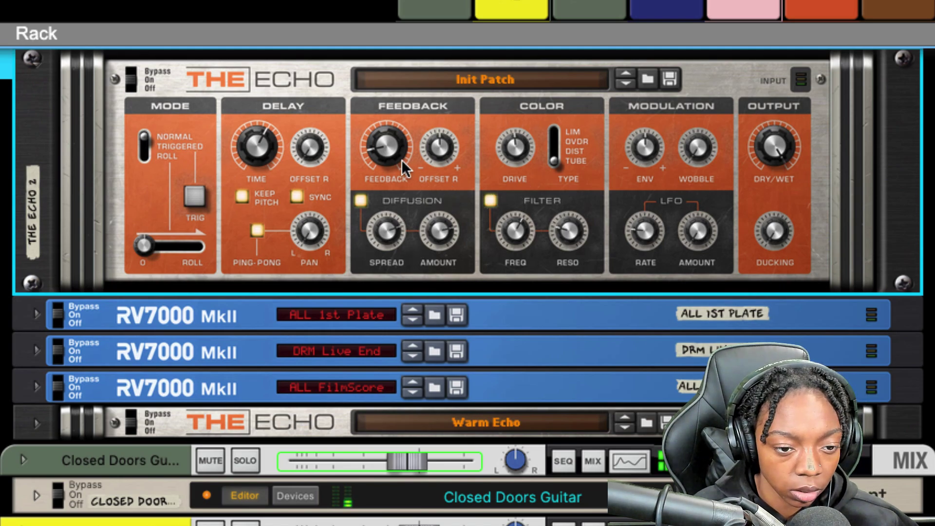
mouse_move(393, 168)
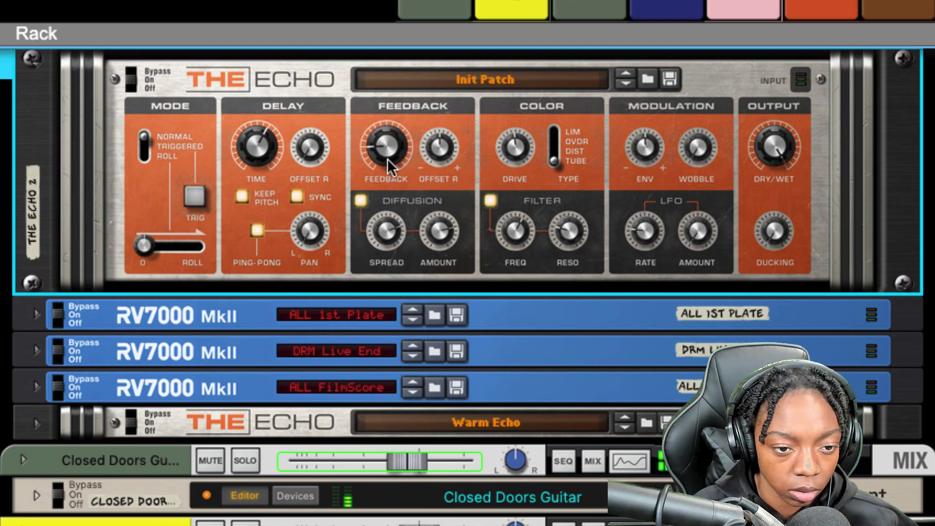
left_click_drag(387, 158, 382, 153)
scroll(385, 165, "down", 3)
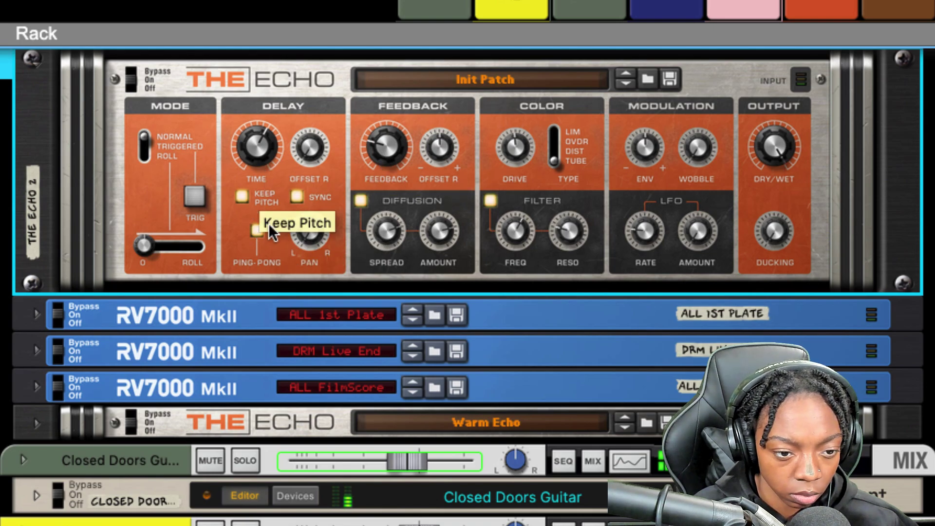
Adjust The Echo's ping-pong pan and increase its synced delay time.
left_click_drag(309, 228, 318, 197)
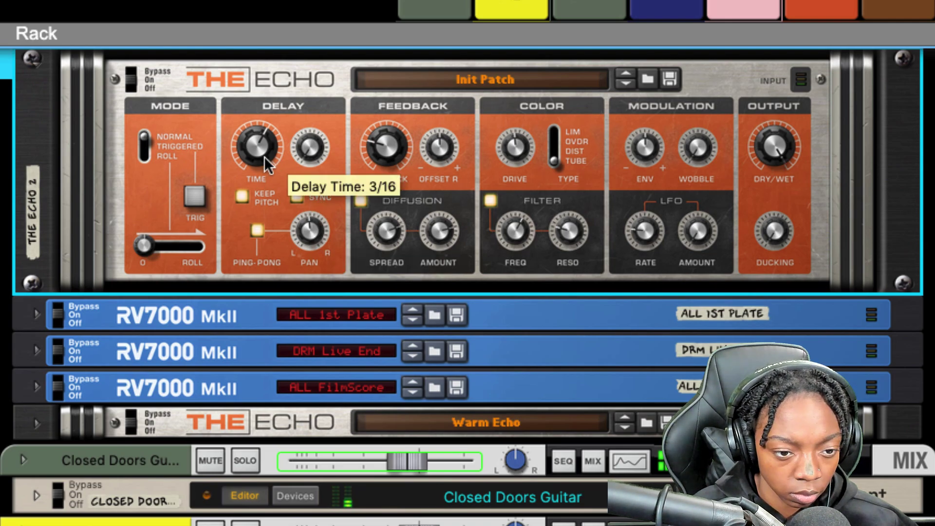
left_click_drag(264, 157, 264, 153)
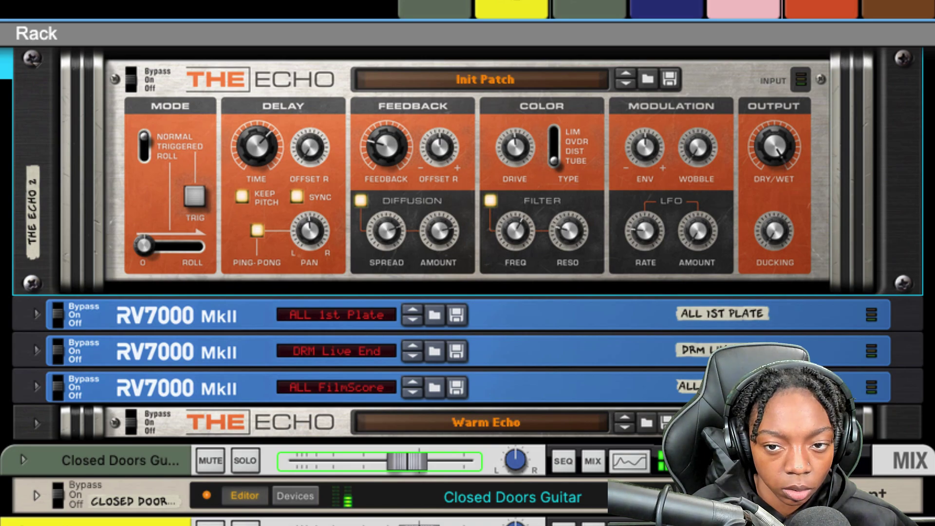
double_click(614, 43)
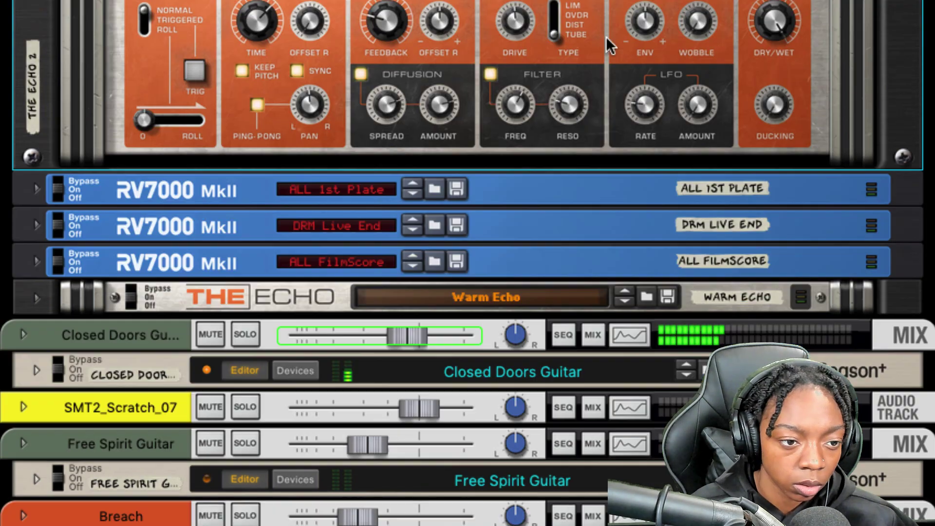
scroll(609, 44, "down", 6)
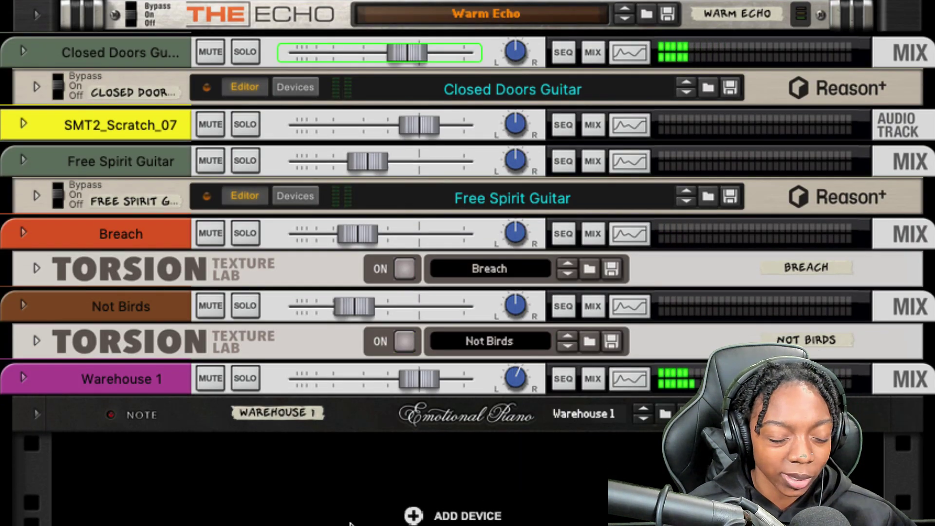